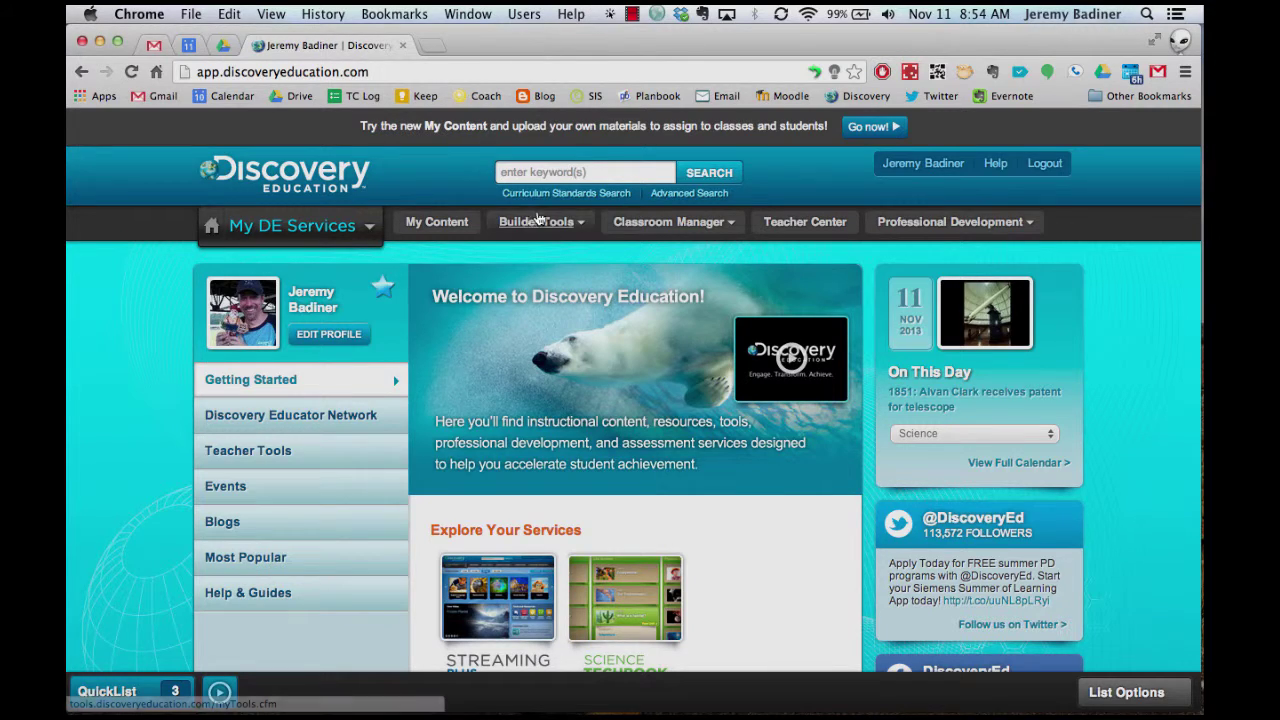
Start a new board with the Notebook theme in Board Builder
mouse_move(538, 219)
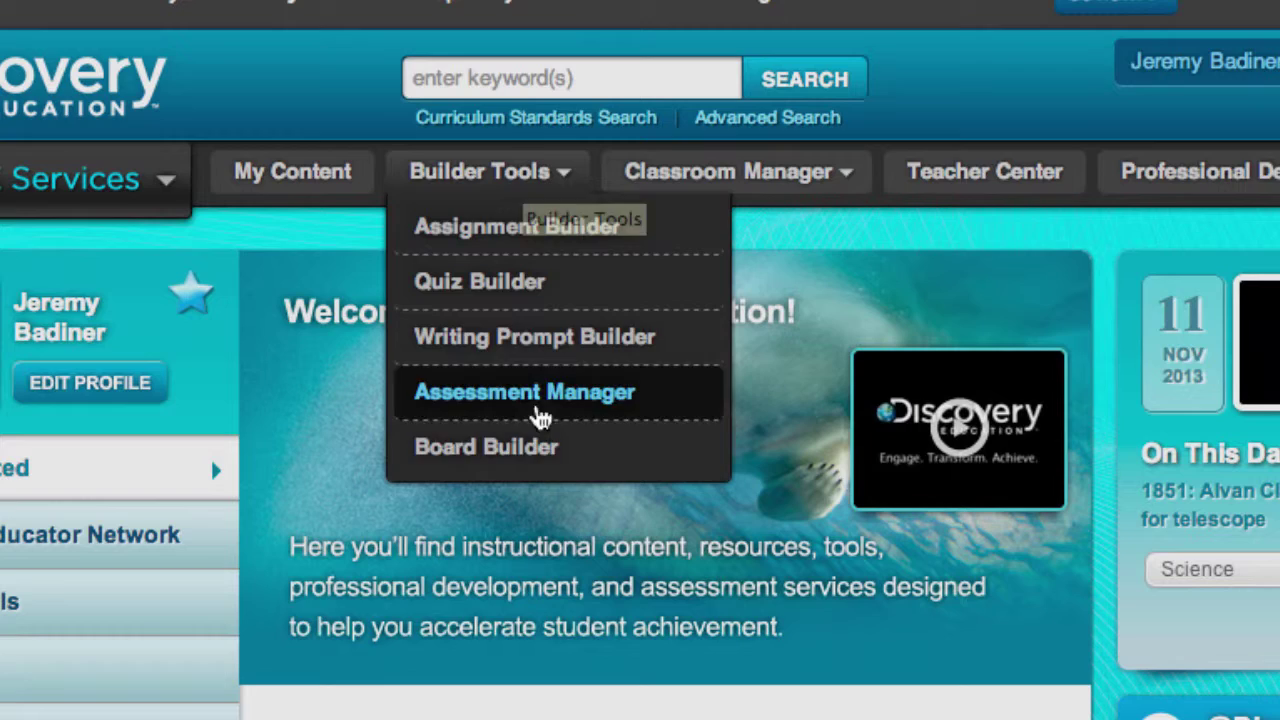
click(532, 457)
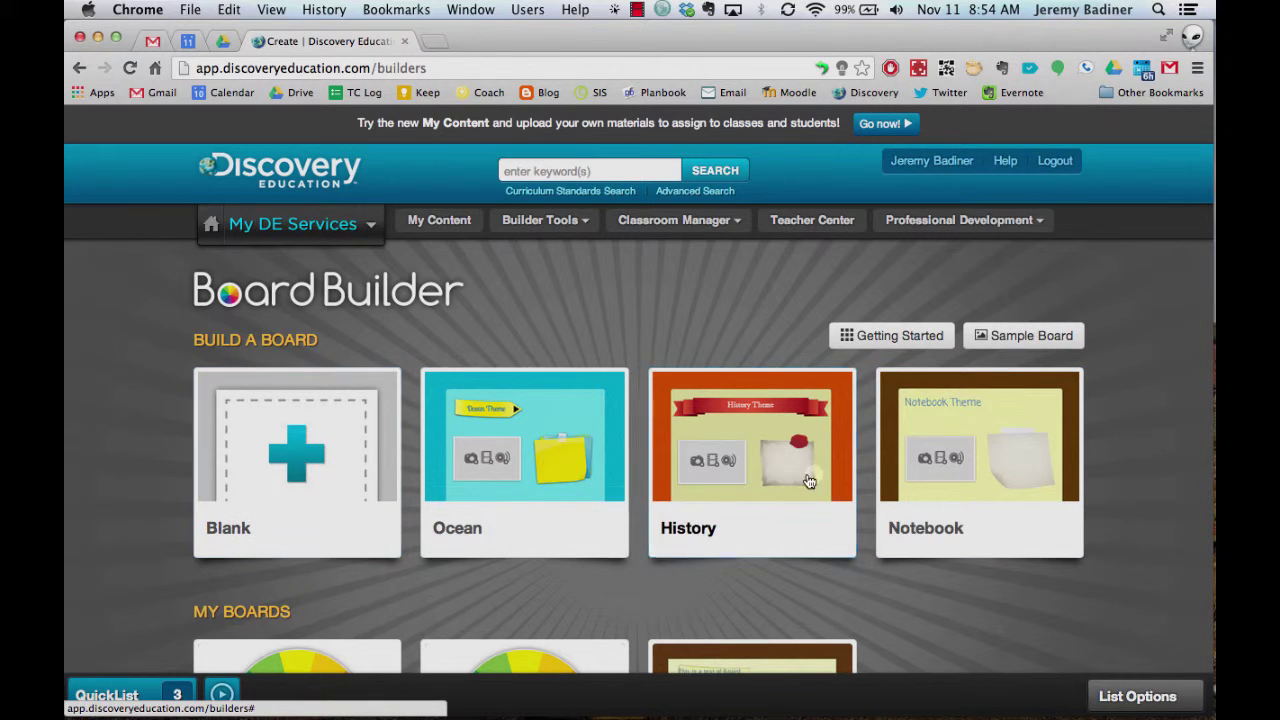
click(981, 453)
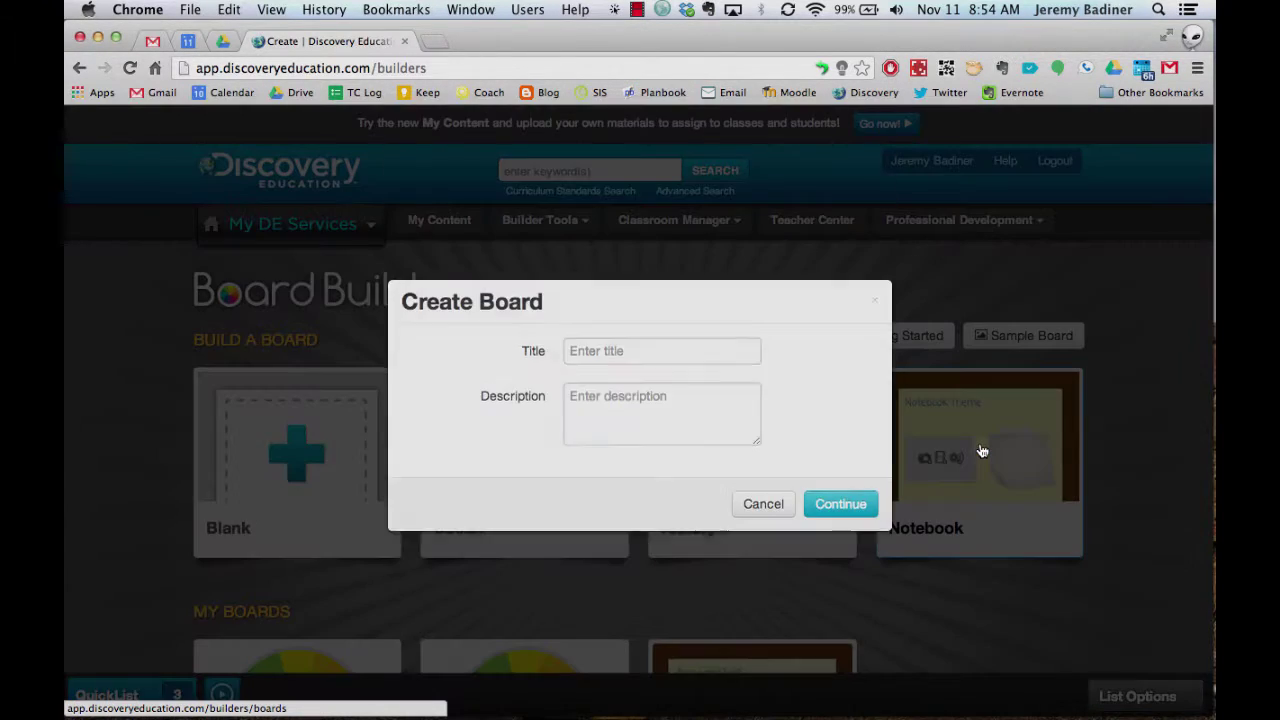
Title the board 'Testing Board' with description 'La de da...' and continue
click(645, 349)
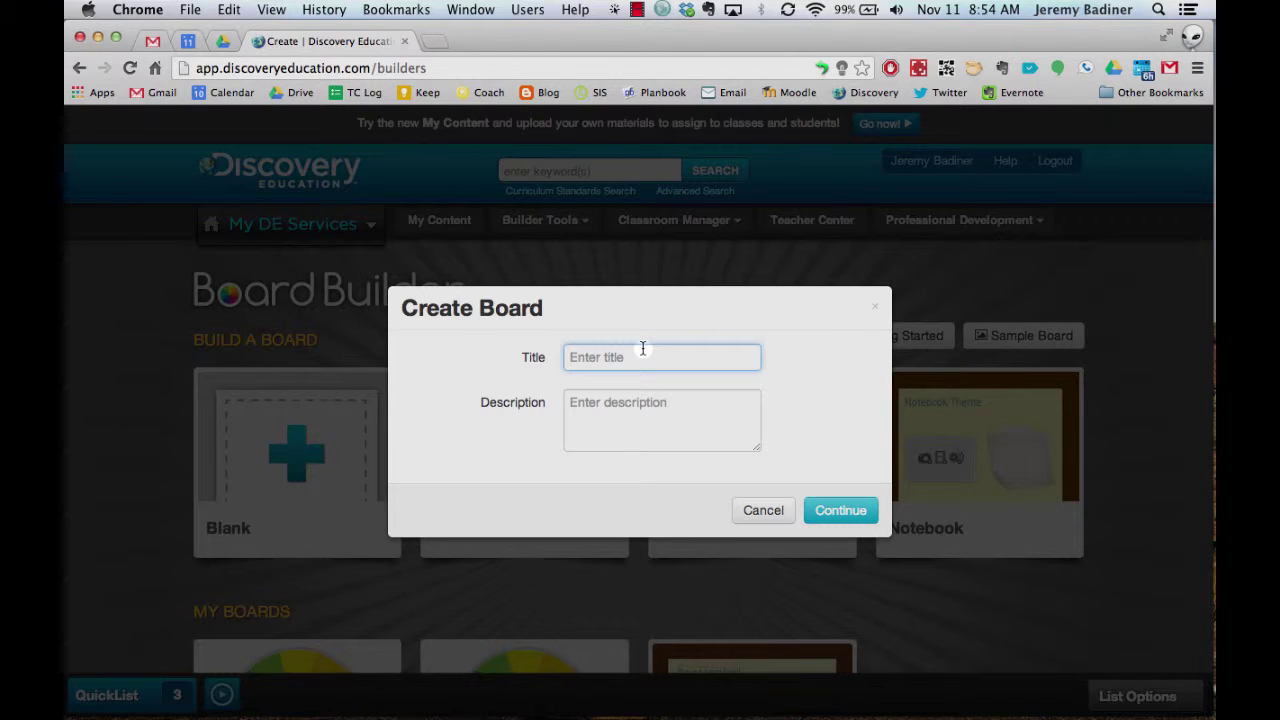
text(Testing Board)
click(637, 402)
text(La de da...)
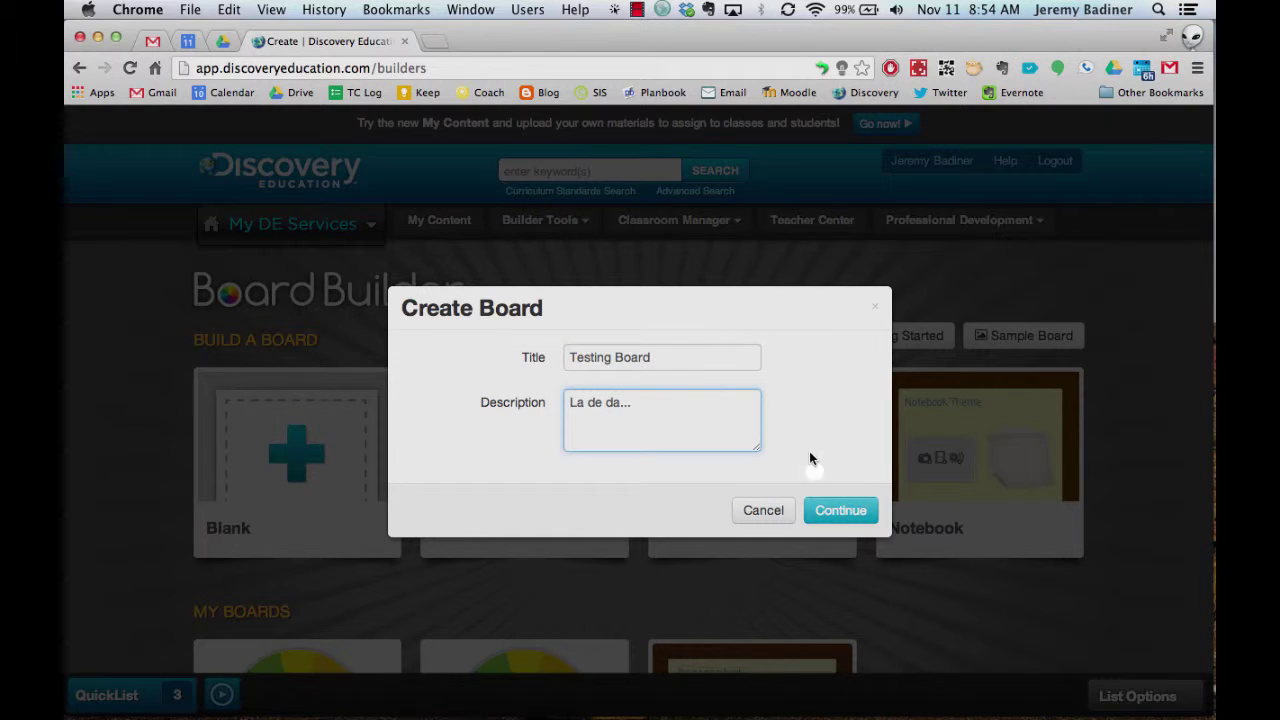
click(829, 508)
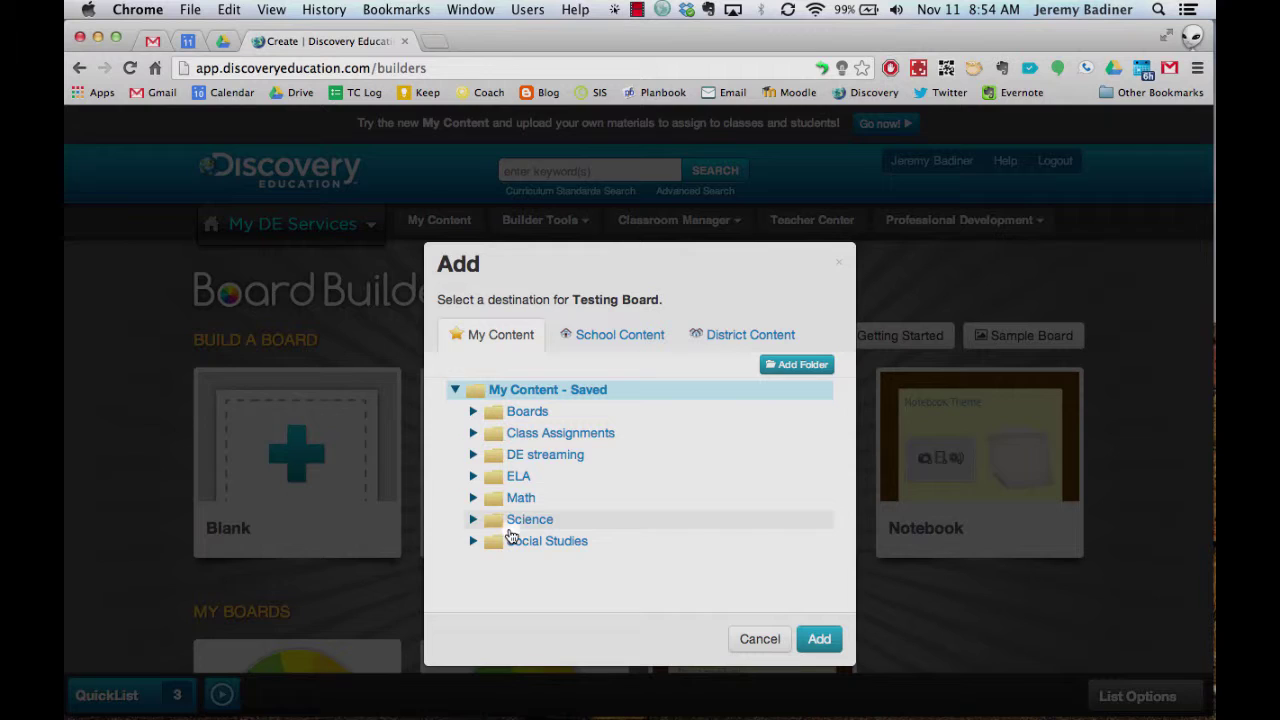
Save Testing Board into the Boards folder under My Content
click(522, 410)
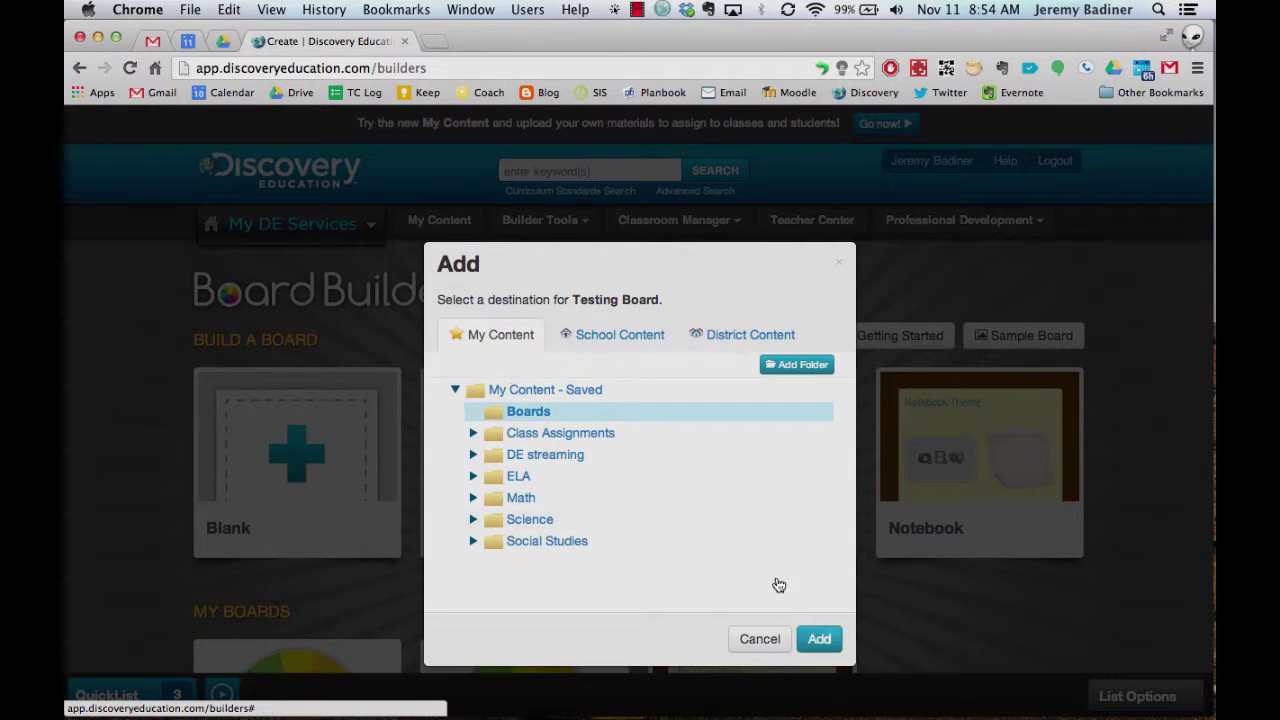
click(820, 639)
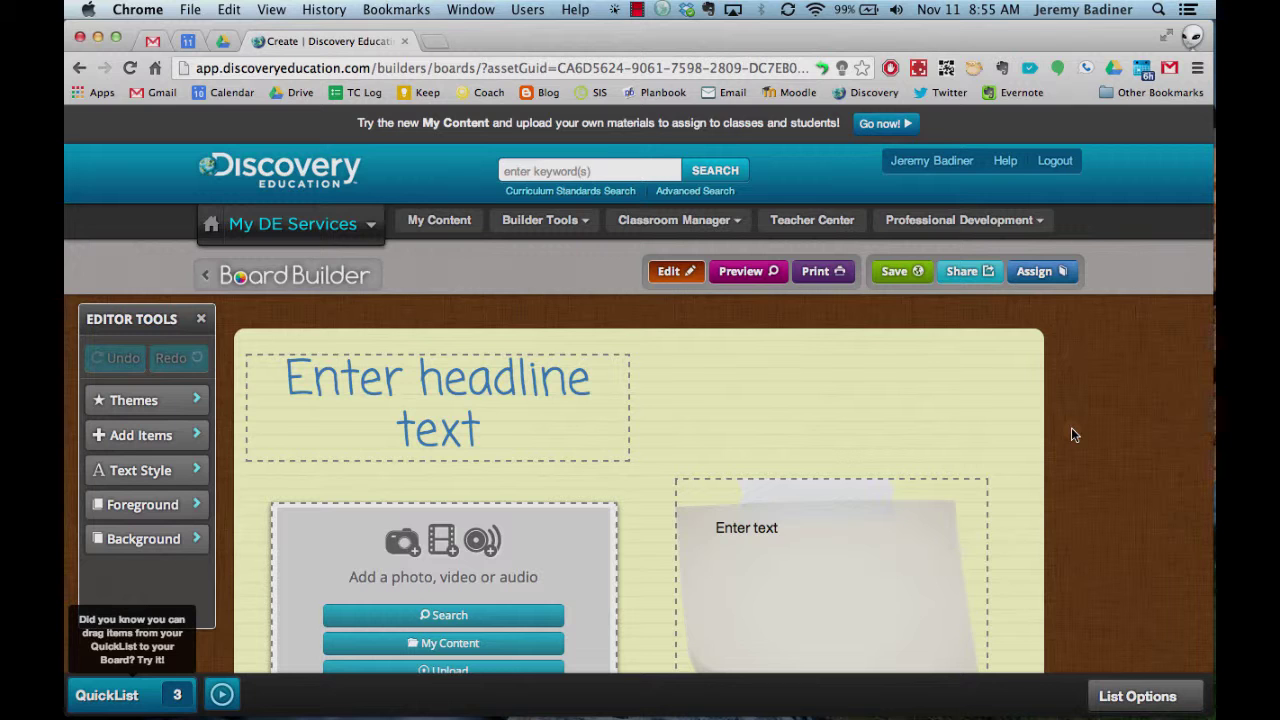
Change the headline to 'Title', centred on the page and enlarged
scroll(1071, 435, down, 1)
click(586, 351)
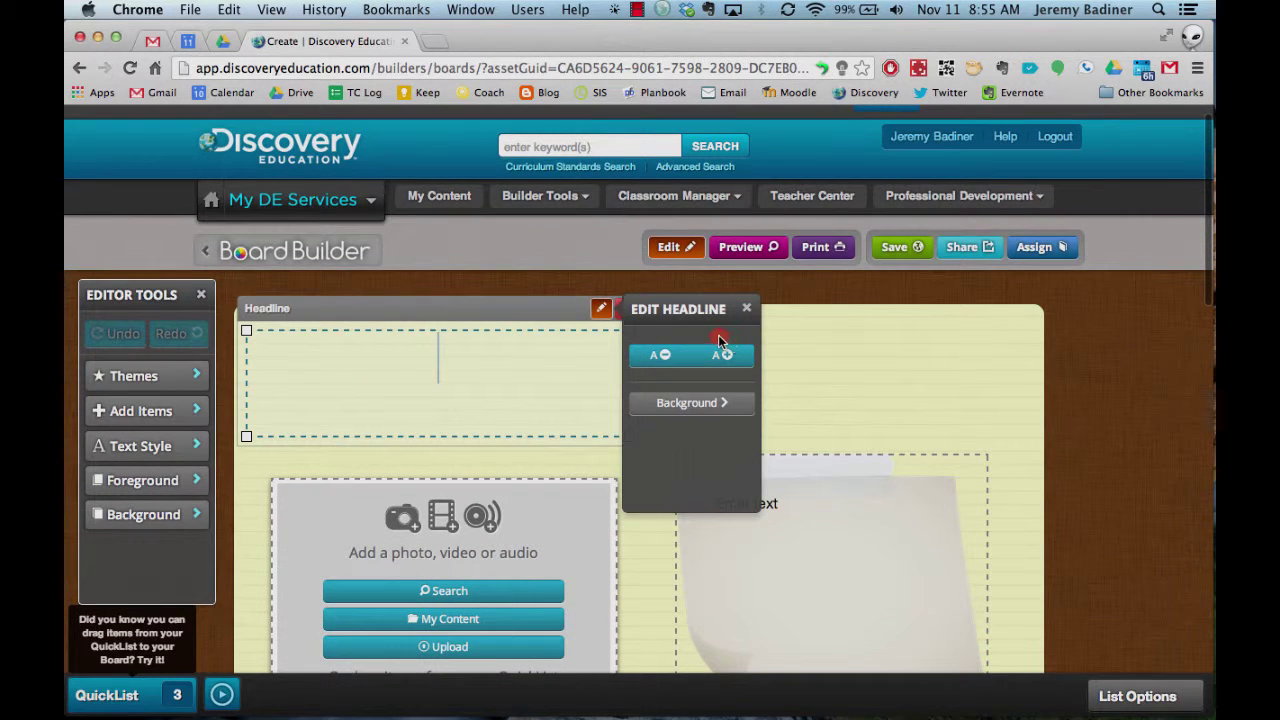
drag(563, 306, 684, 316)
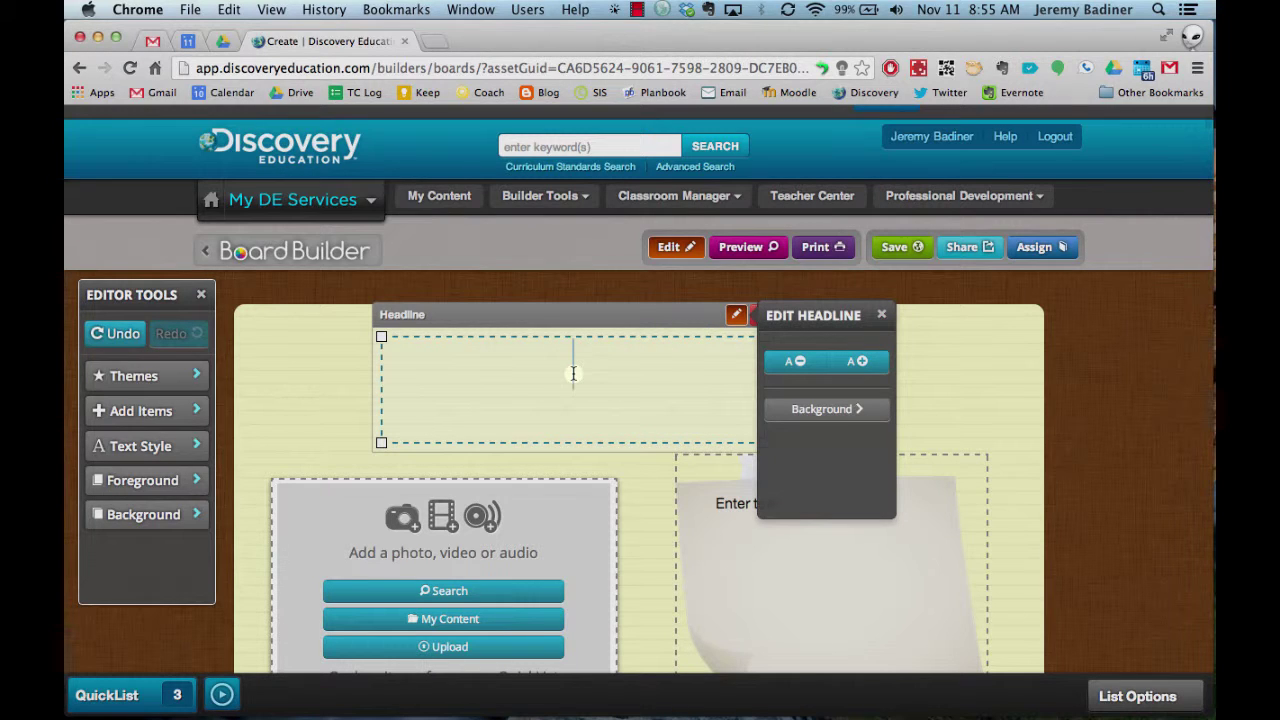
text(Title)
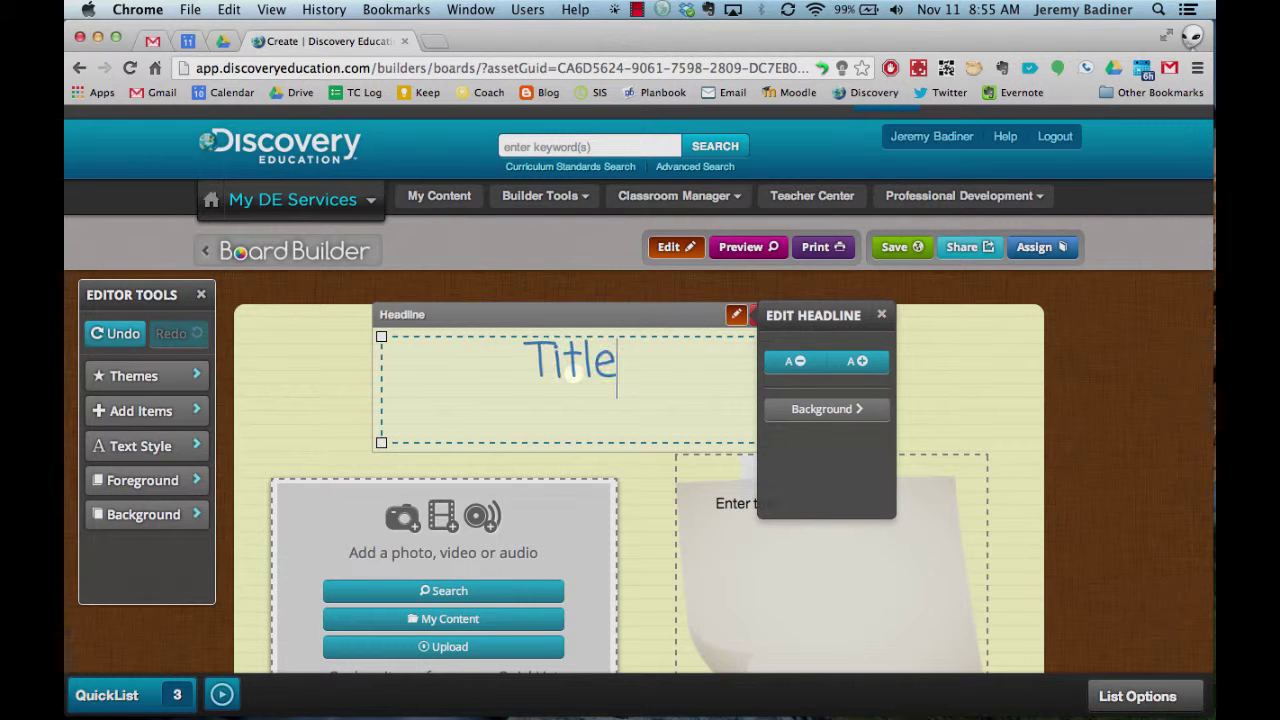
click(670, 420)
click(858, 362)
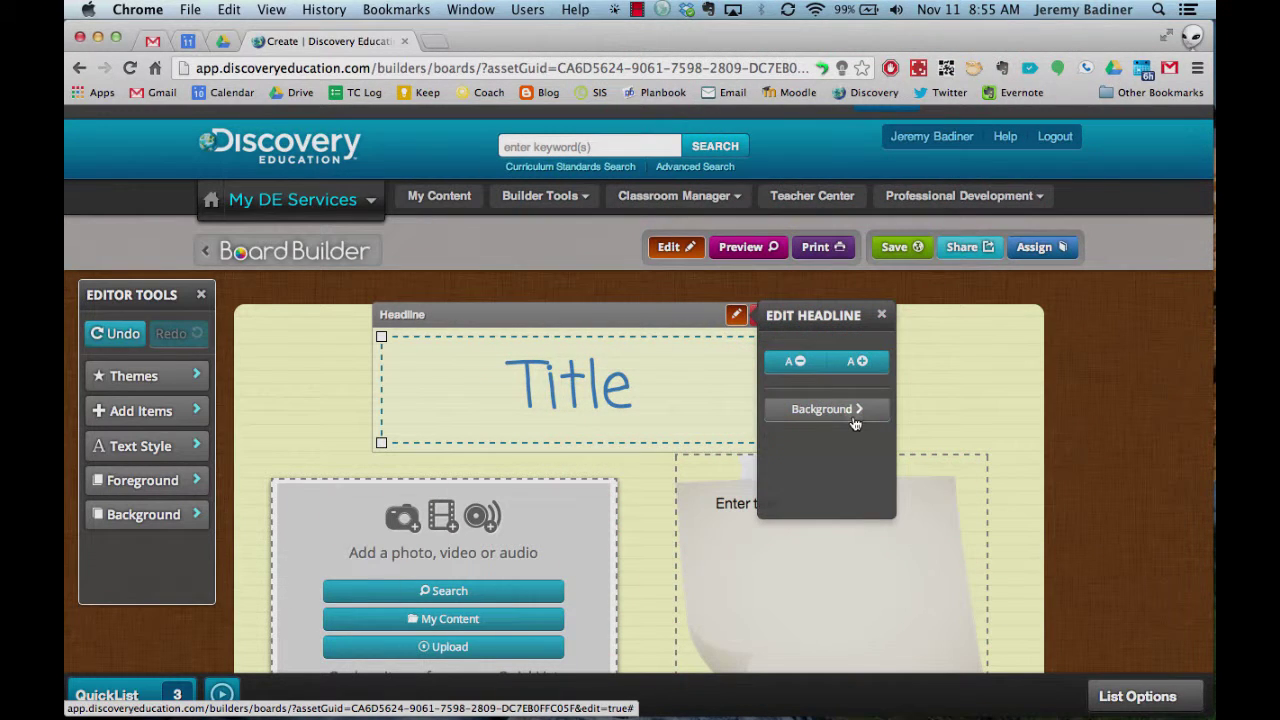
Give the Title headline a Post It background and finish editing it
click(848, 412)
click(826, 412)
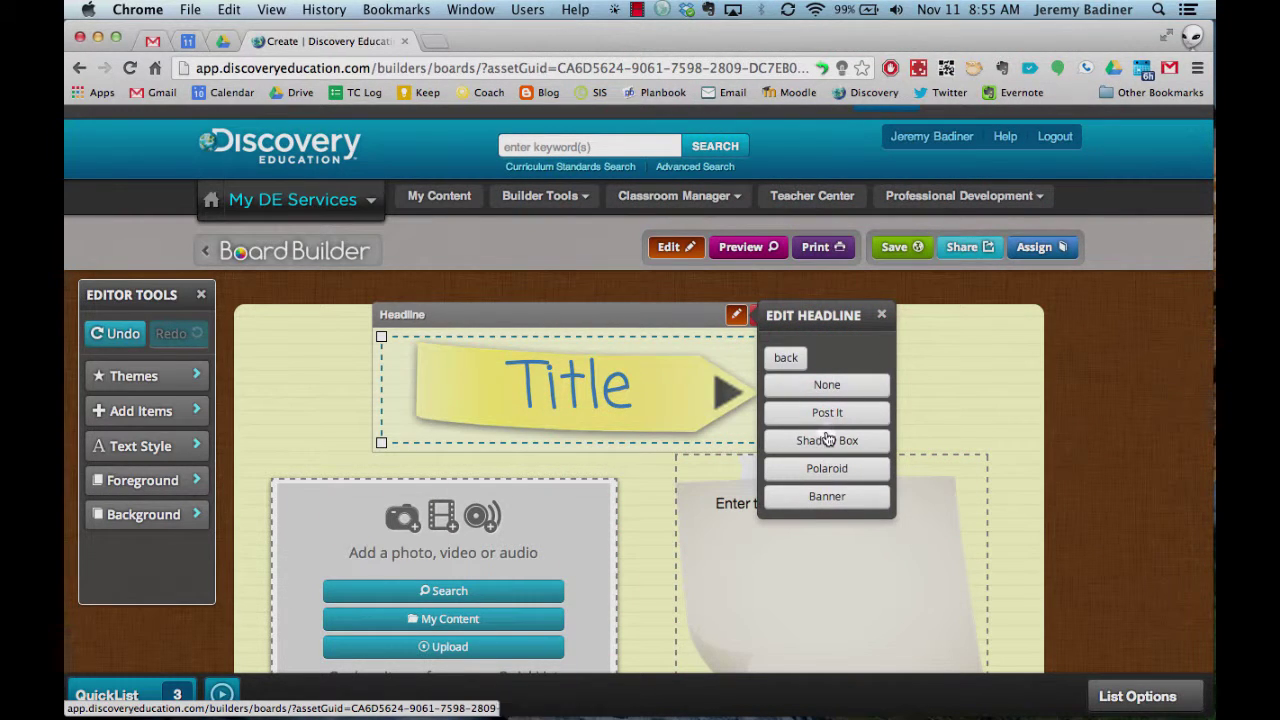
click(881, 315)
scroll(873, 369, down, 3)
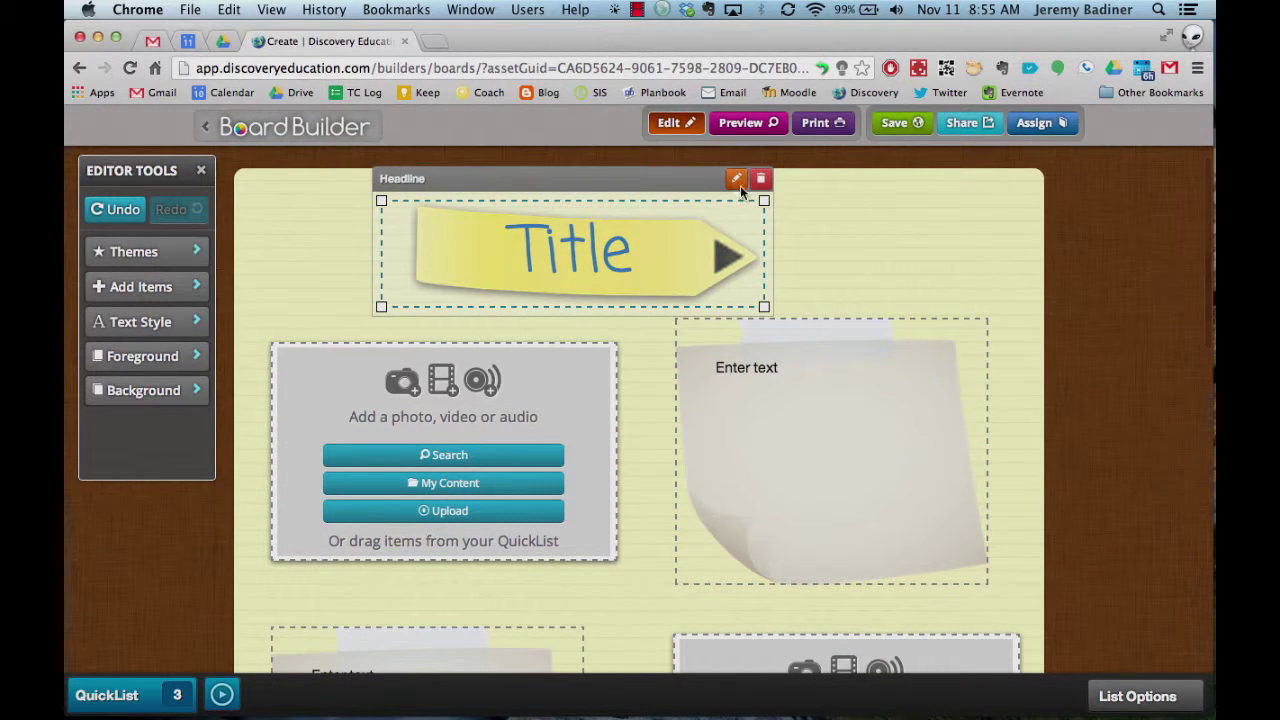
Write the heading 'Text Formatting' with 'Formatting' bold, italic, underlined and larger
click(704, 405)
click(808, 386)
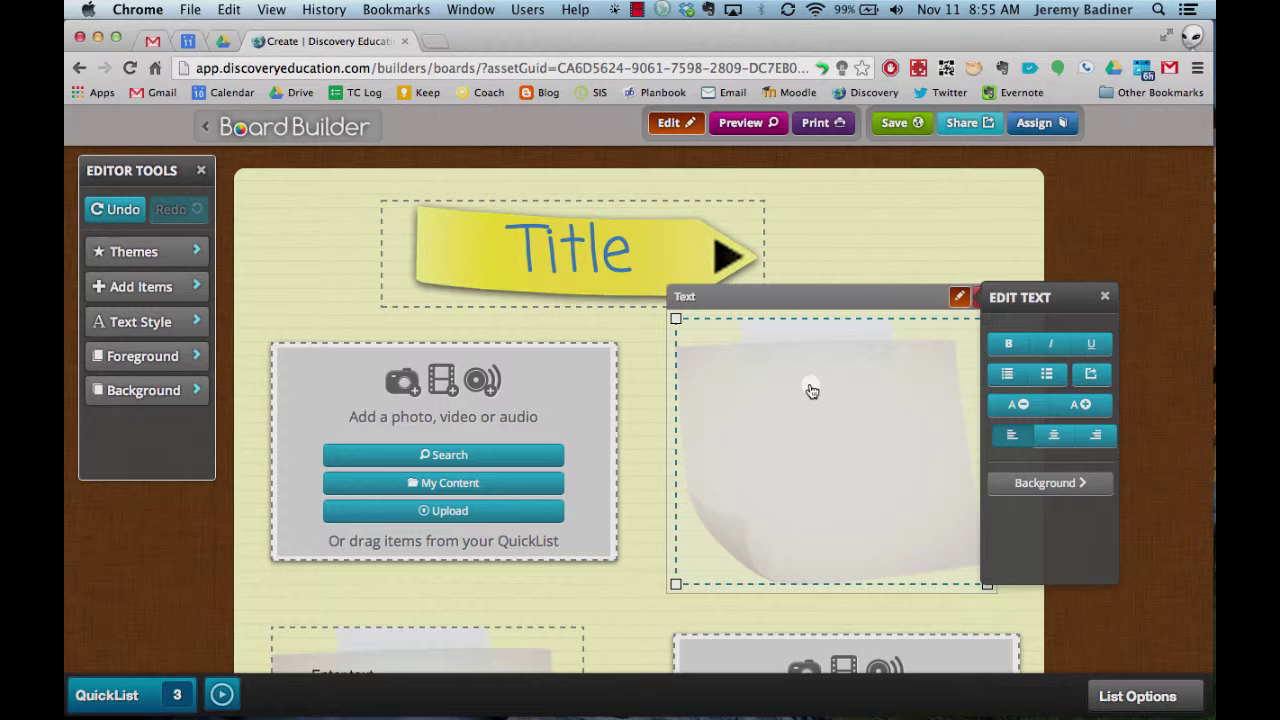
text(Text Formatting)
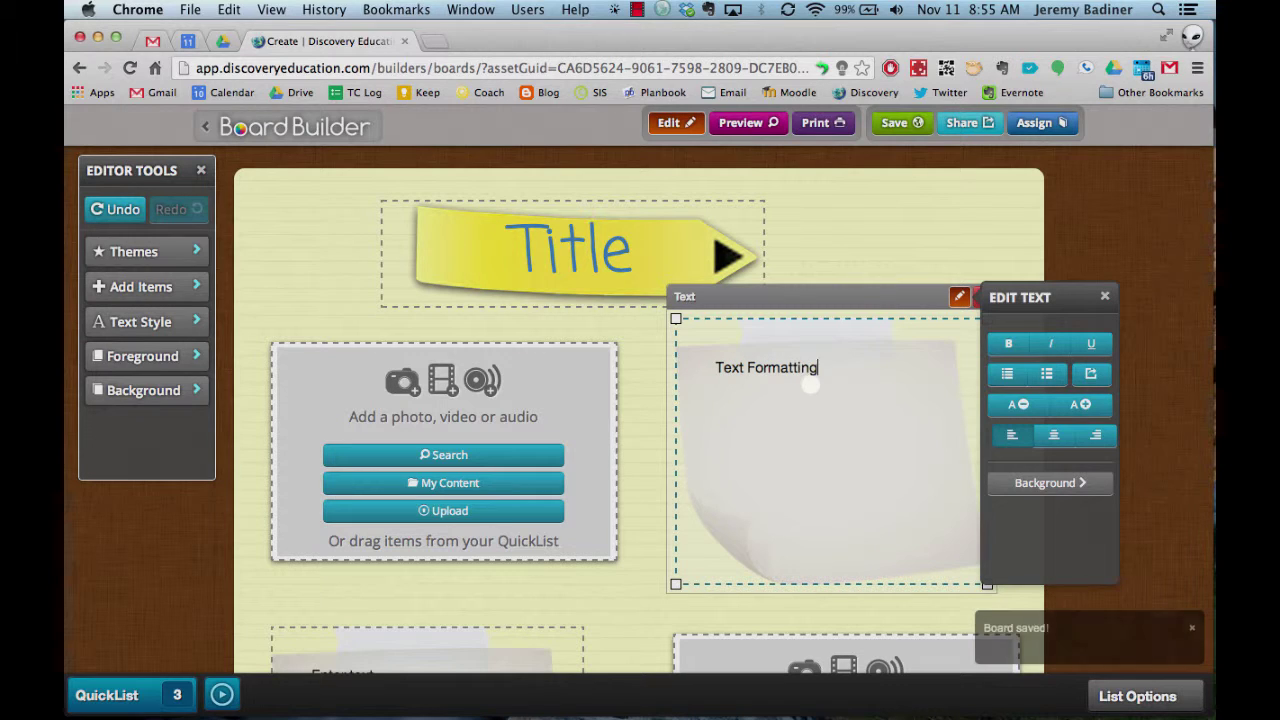
key(Return)
double_click(786, 367)
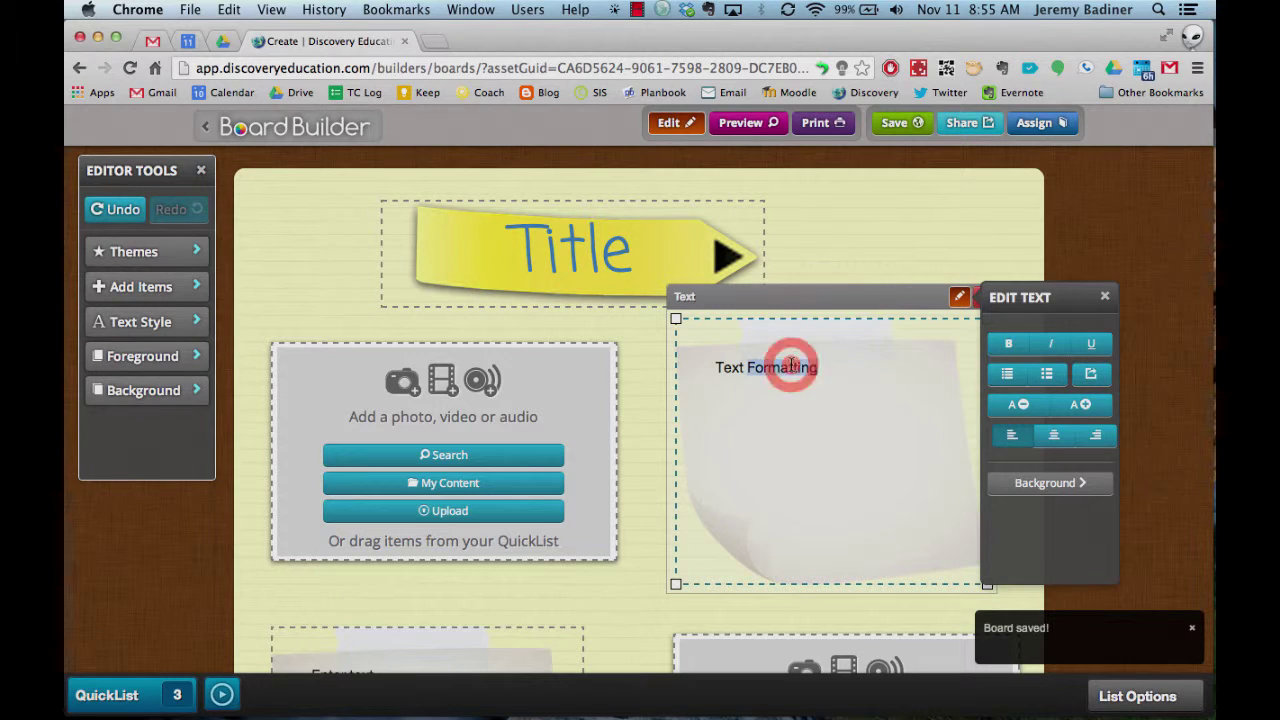
click(1006, 345)
click(1050, 344)
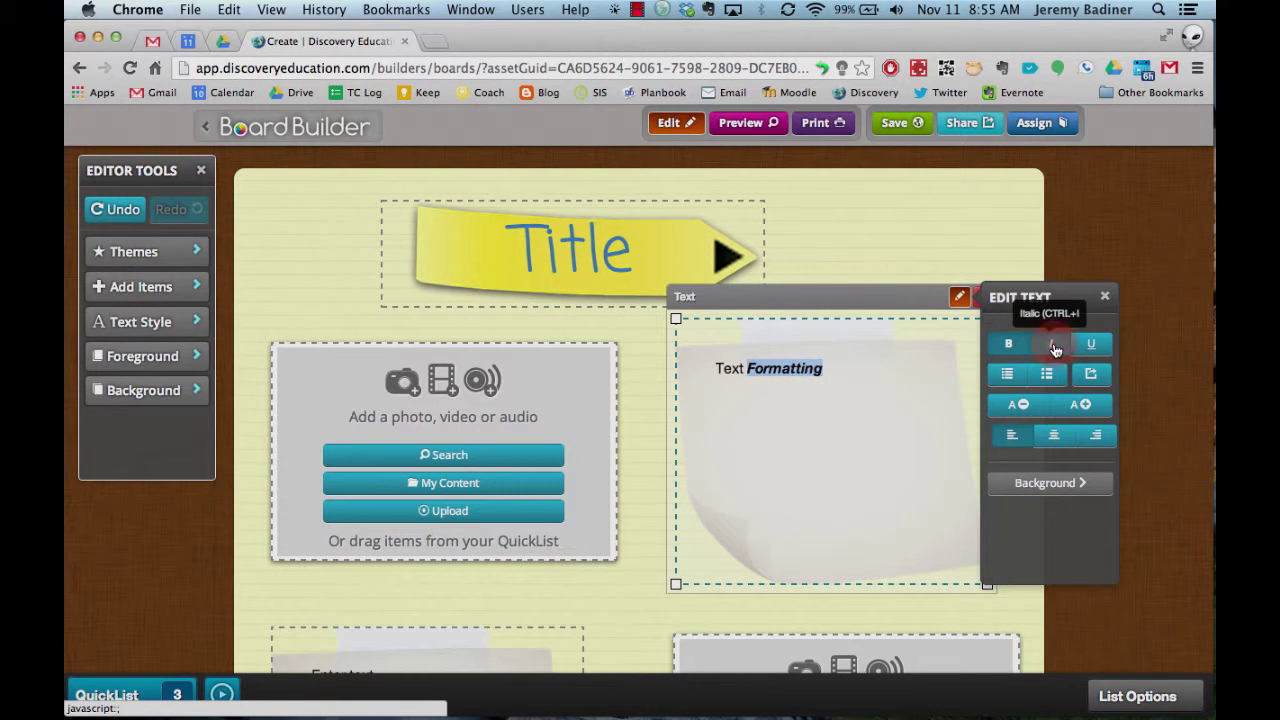
click(1095, 345)
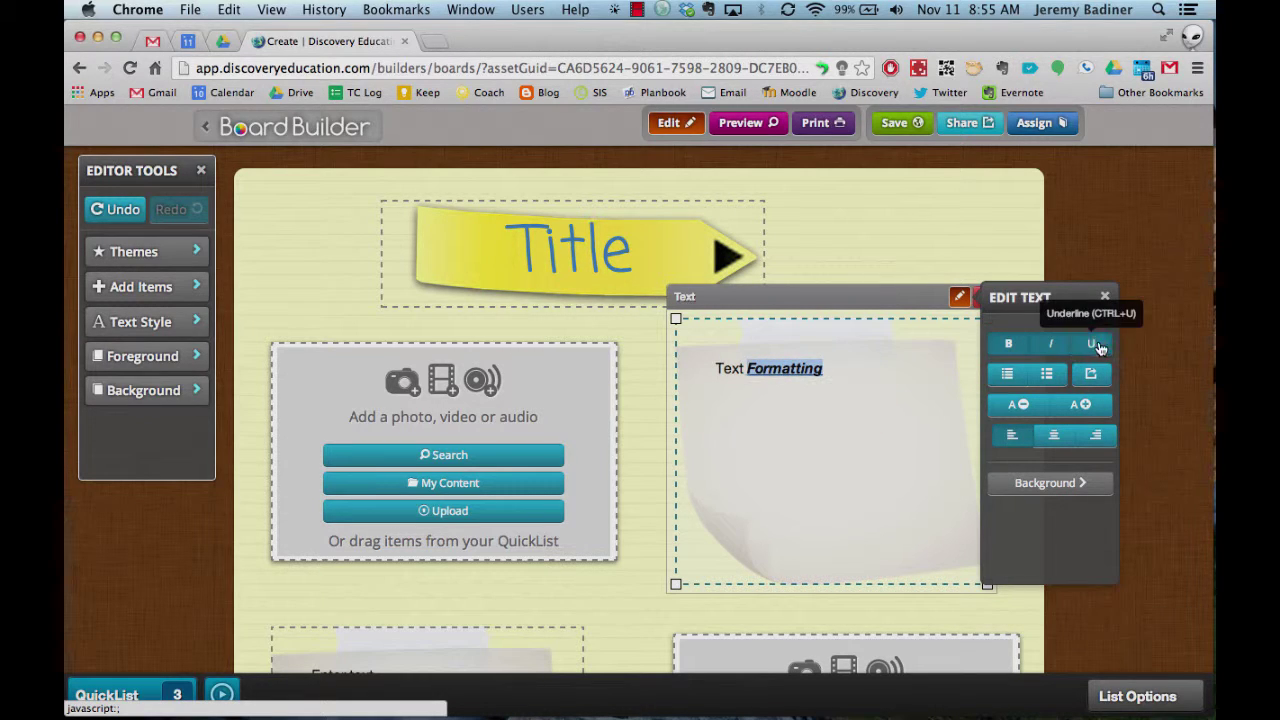
click(1081, 405)
Add a bulleted 'List' item and a 'Numbered' line below the heading
click(918, 420)
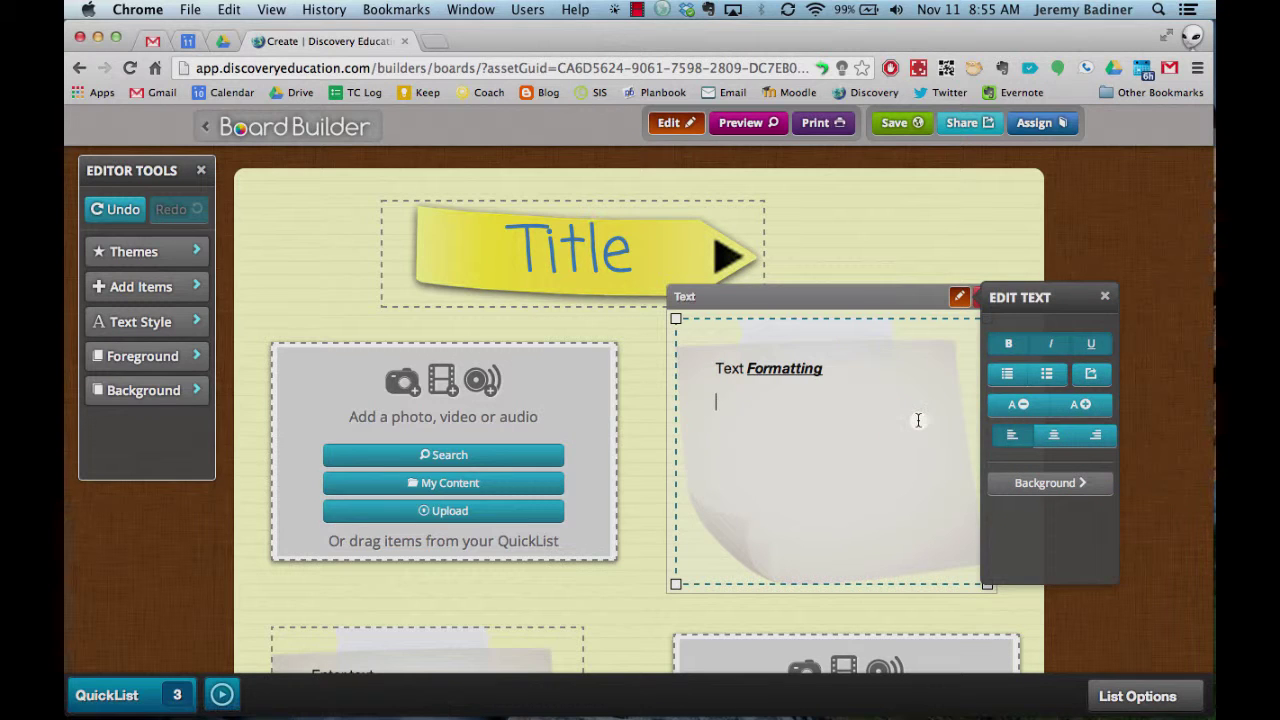
click(1010, 376)
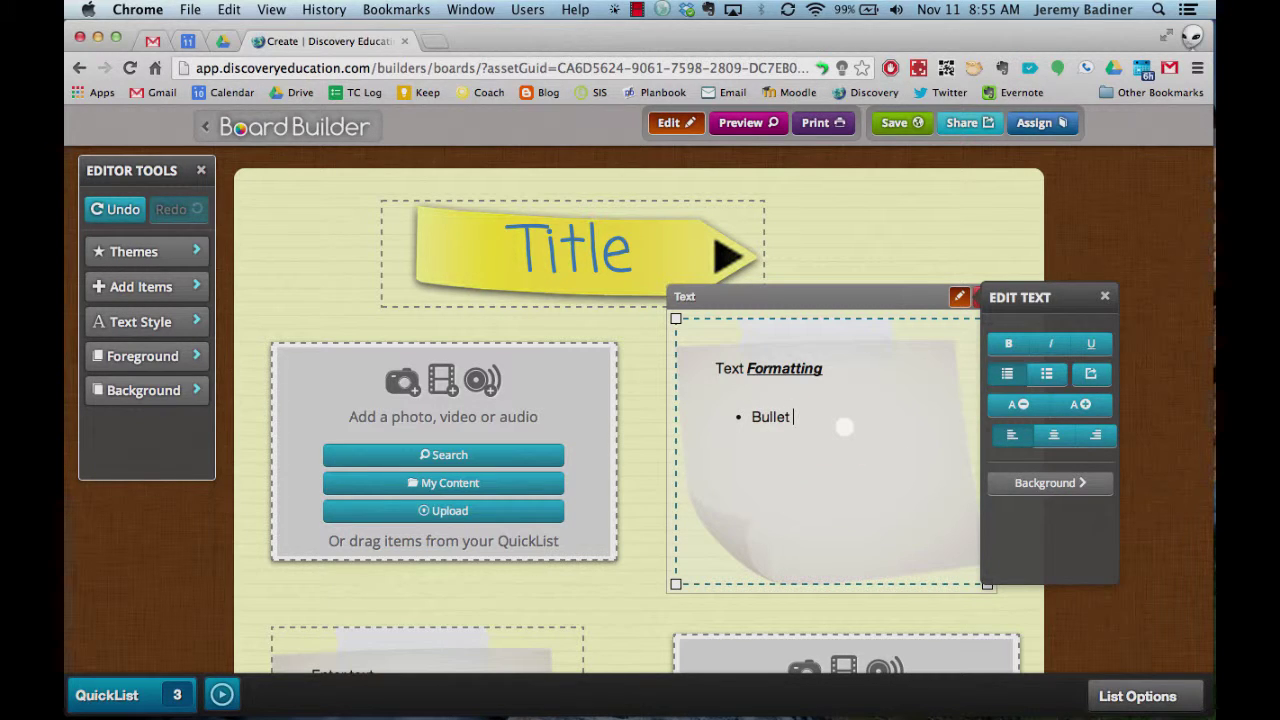
text(List)
key(Return)
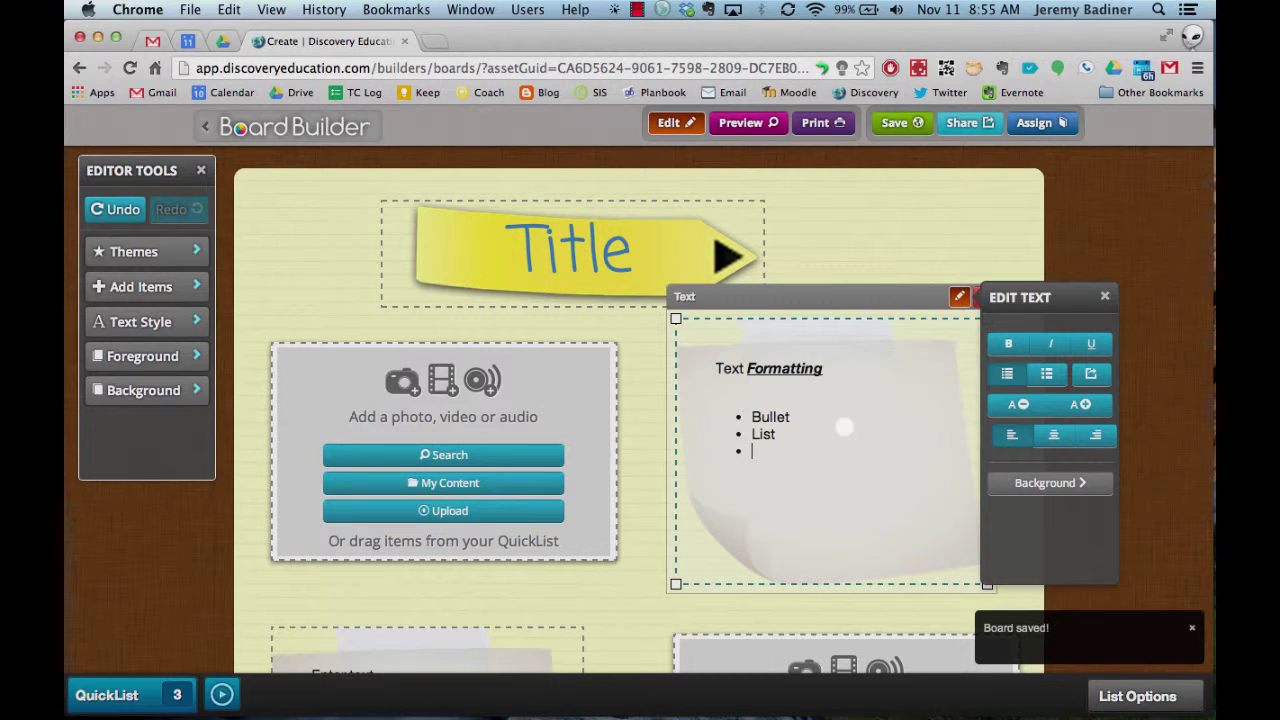
key(Return)
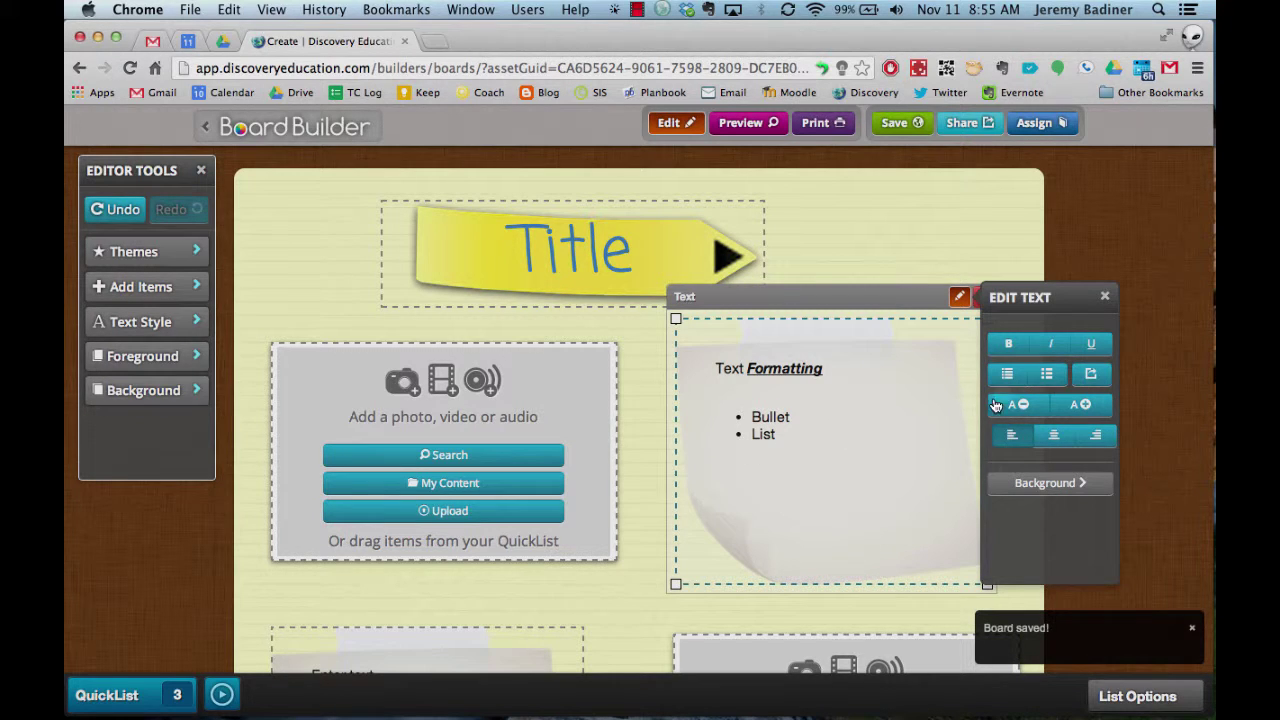
click(1047, 377)
text(Numbered)
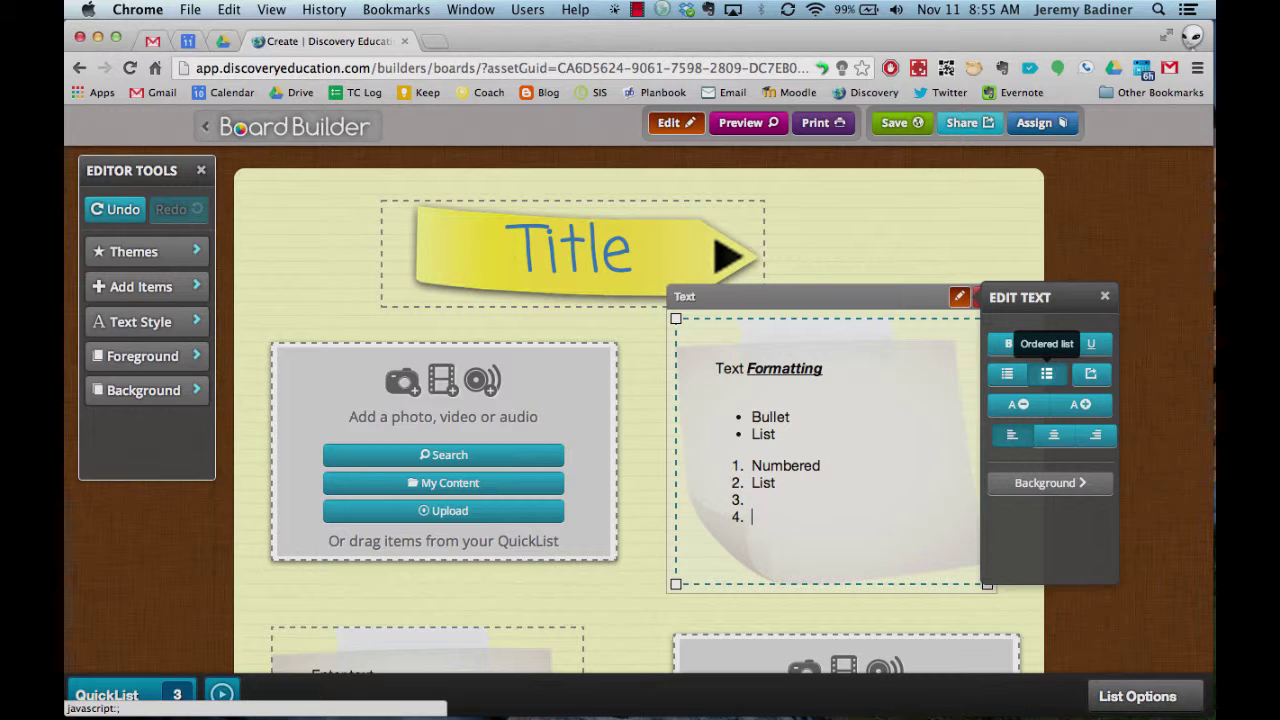
click(1047, 377)
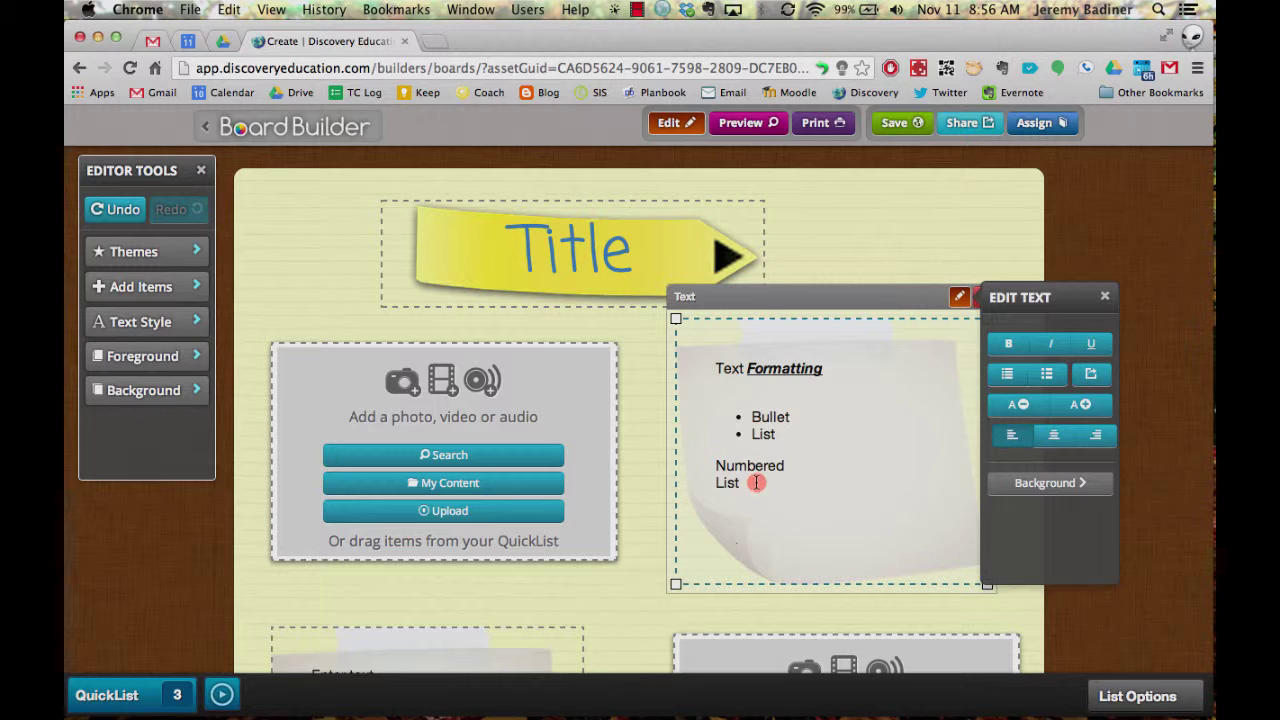
Turn the Numbered and List lines into a two-item numbered list
drag(757, 482, 712, 466)
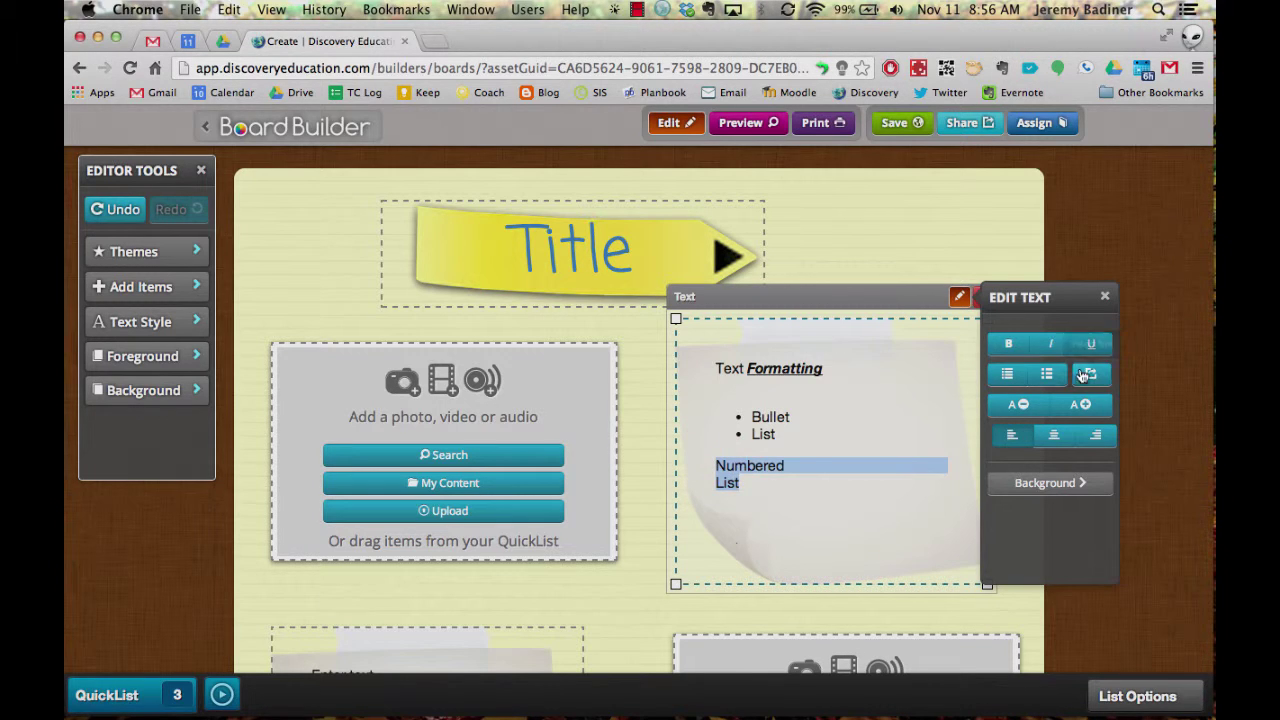
click(1047, 374)
click(884, 518)
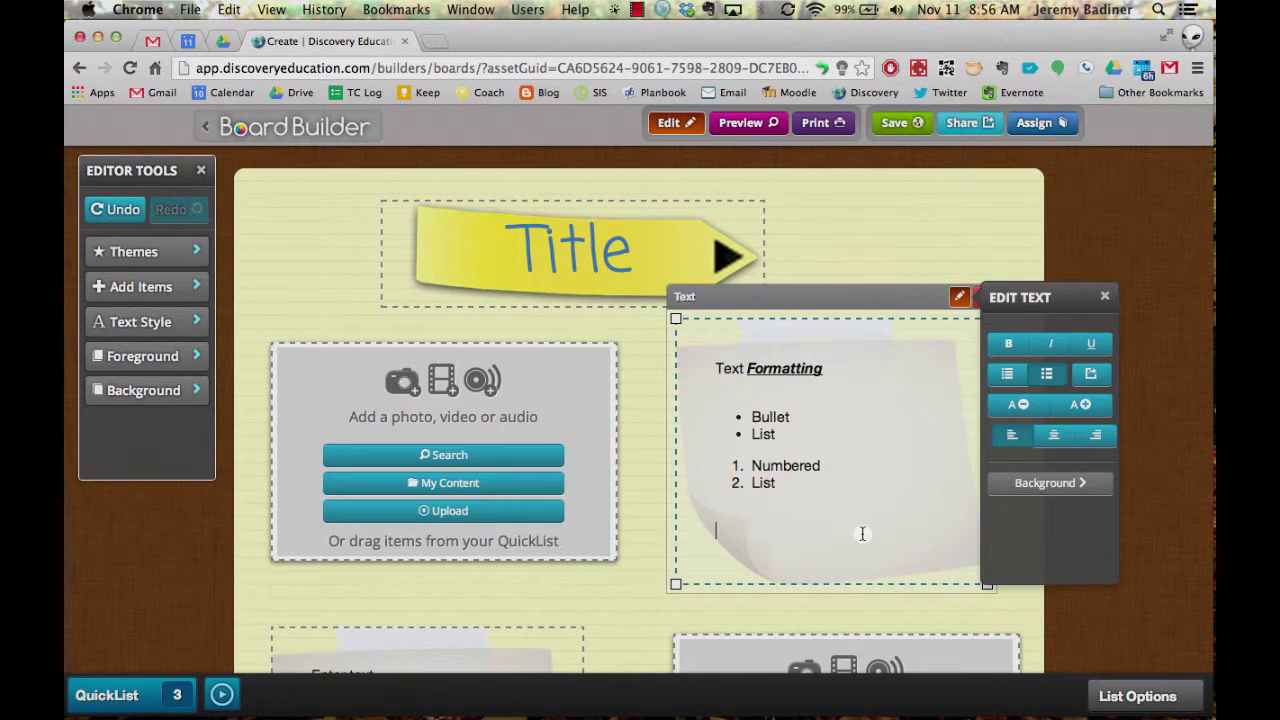
click(1094, 375)
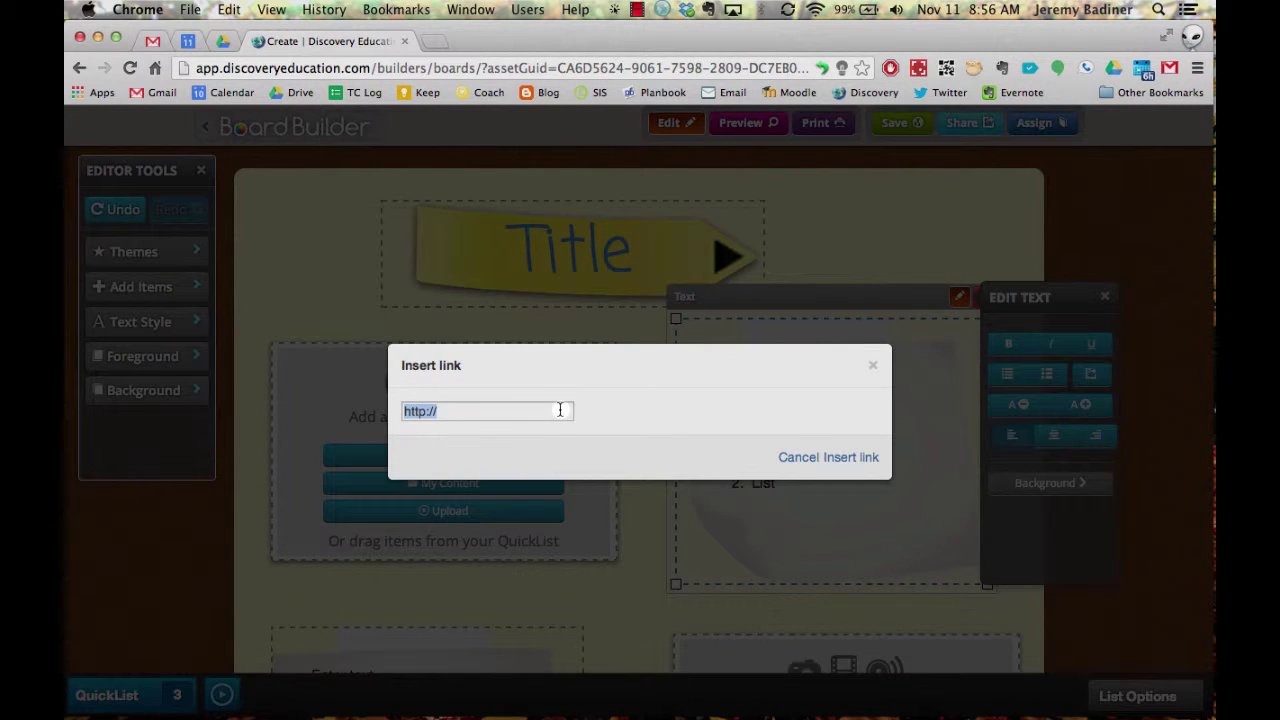
Insert the tinyurl web link at the end of the text box and close its editor
click(487, 412)
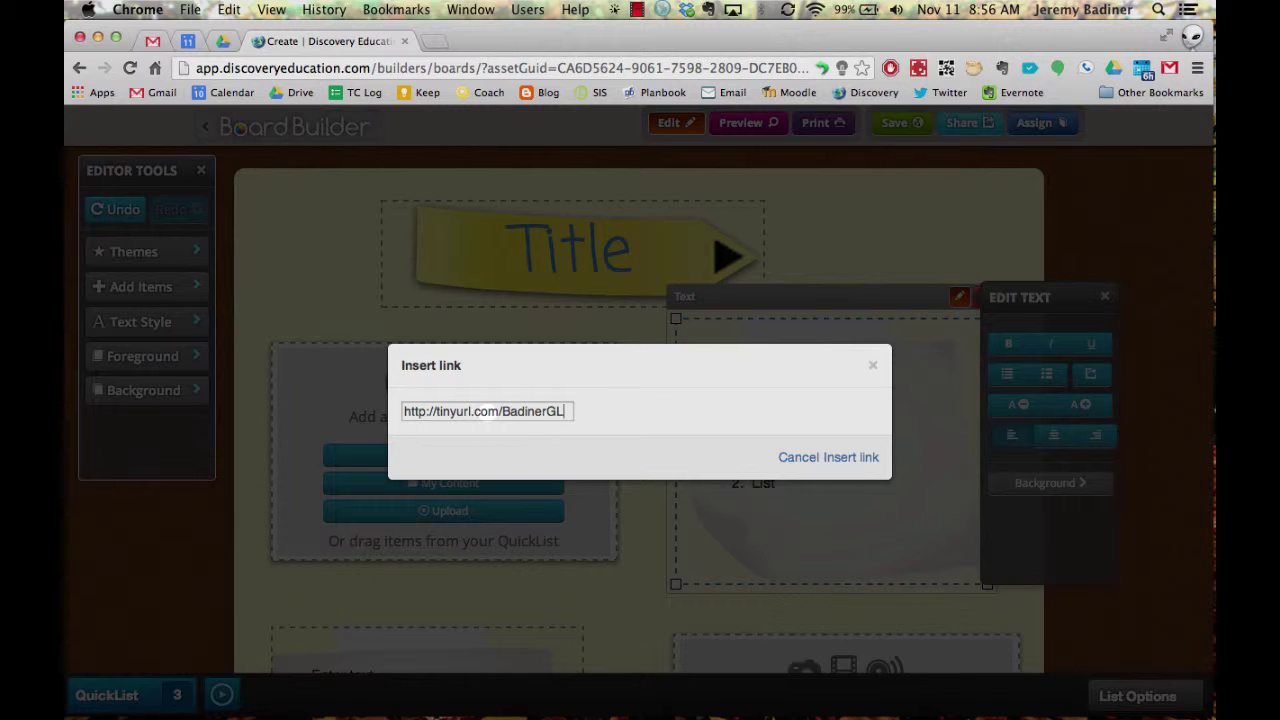
click(850, 457)
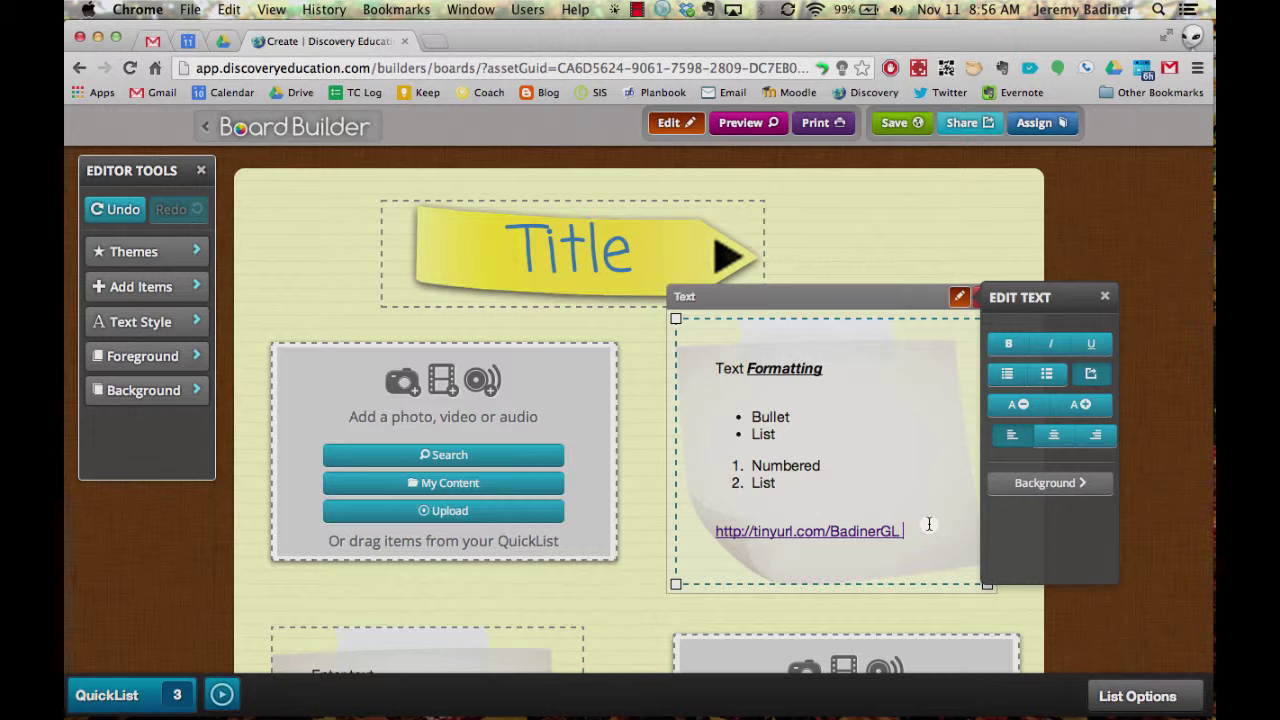
click(1105, 296)
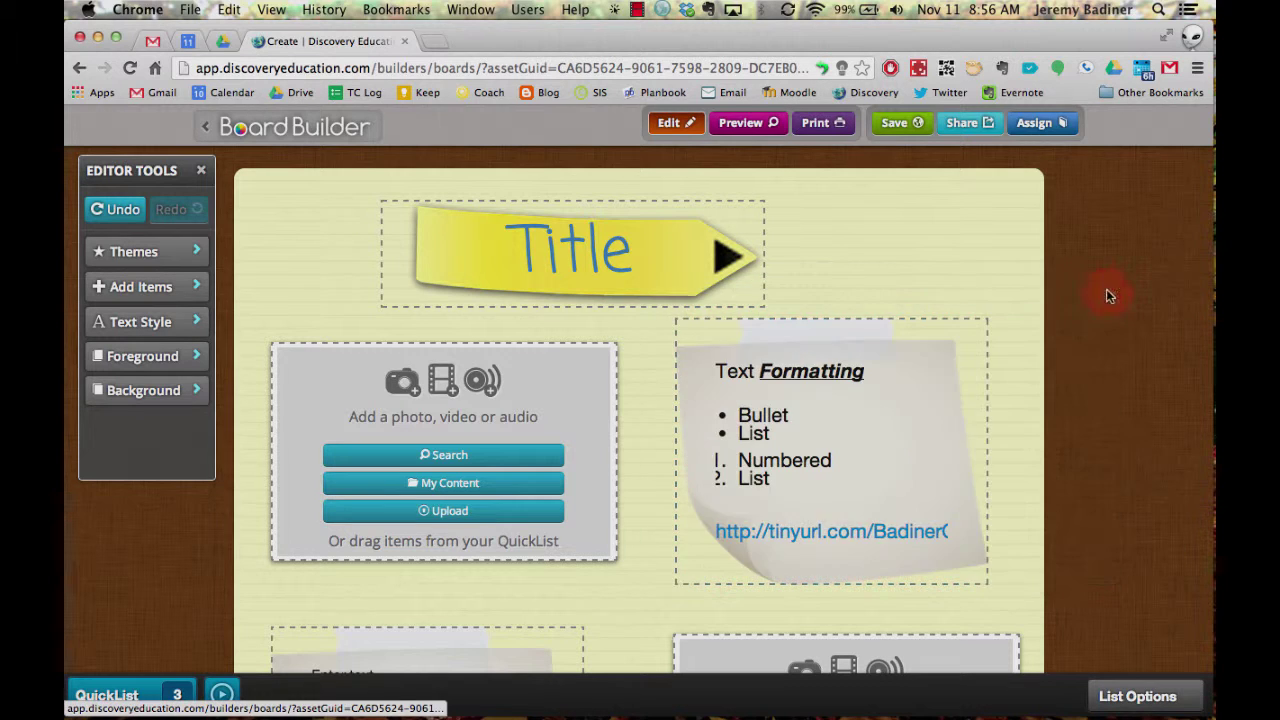
Add the Heat, Temperature, and Energy video from Science > 4th Grade > Energy Transfer
click(446, 484)
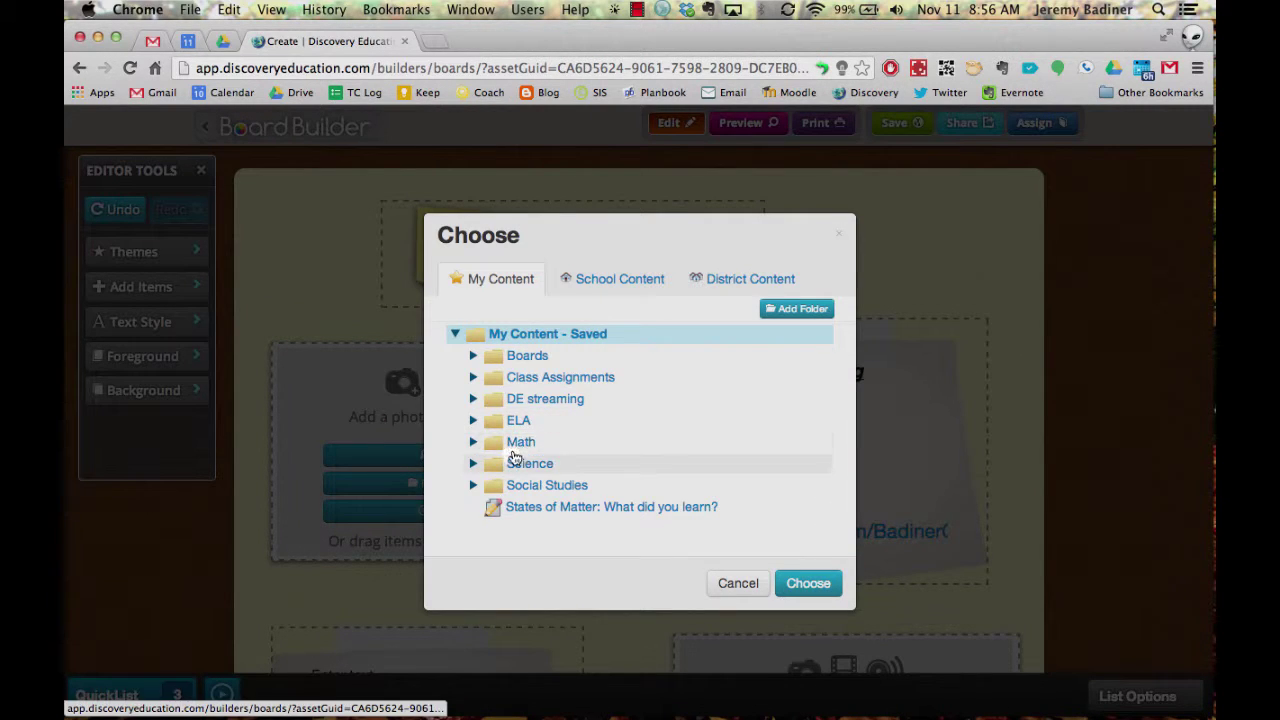
click(473, 463)
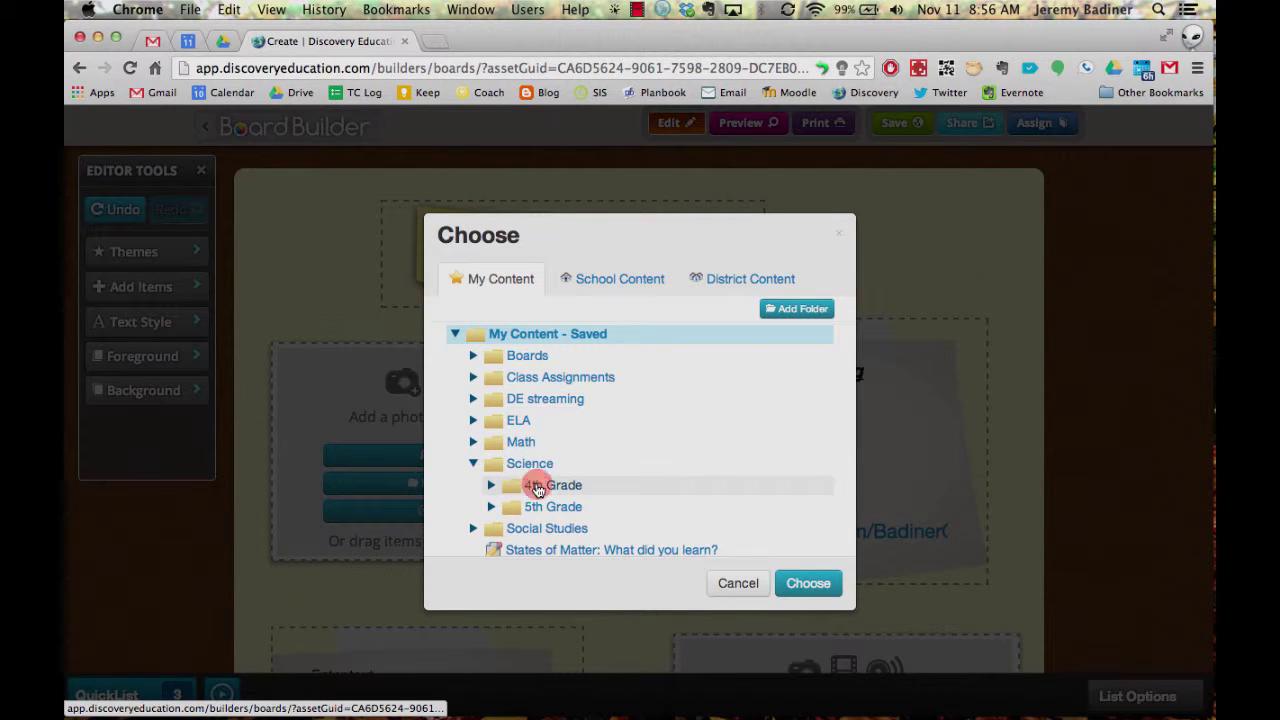
click(537, 486)
click(586, 509)
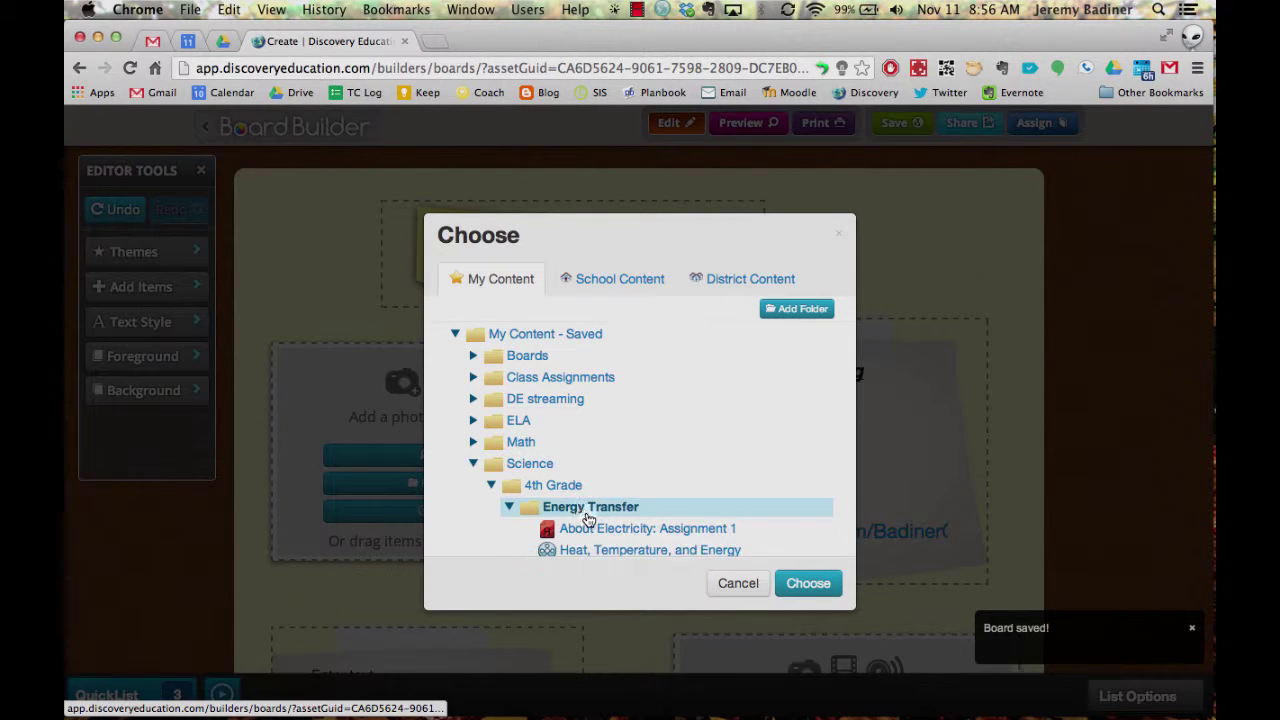
scroll(586, 537, down, 3)
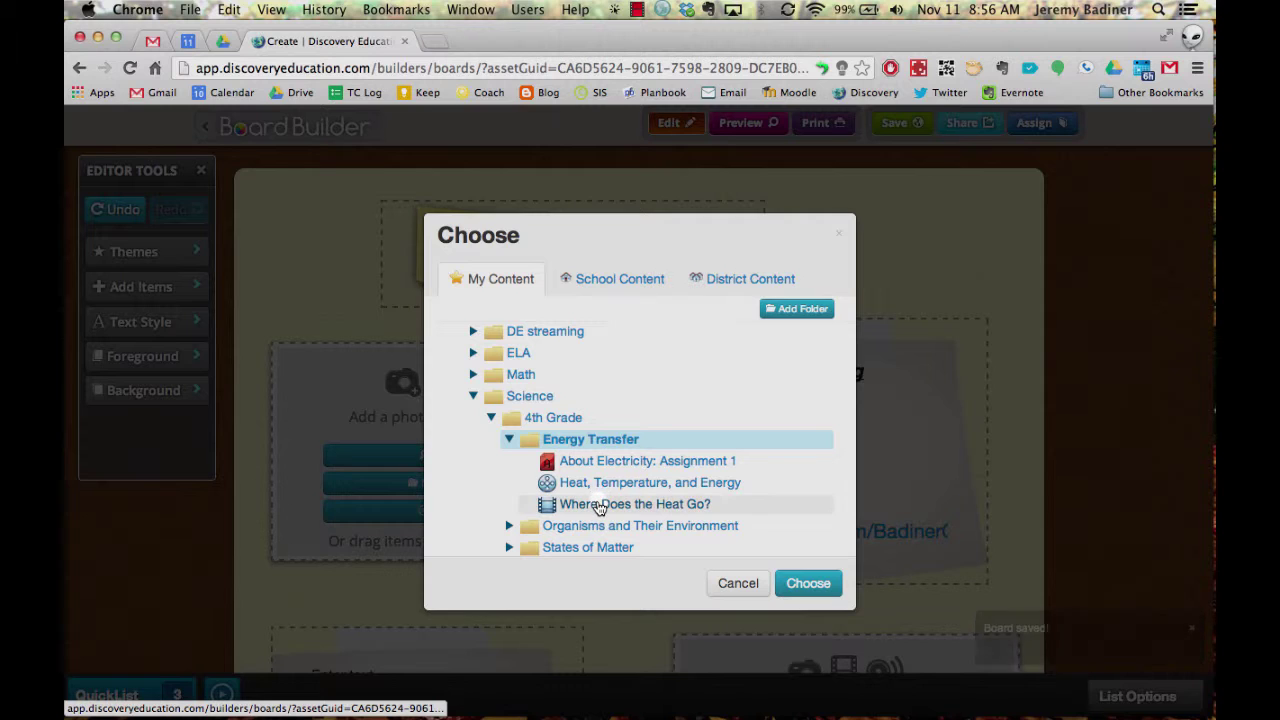
click(598, 486)
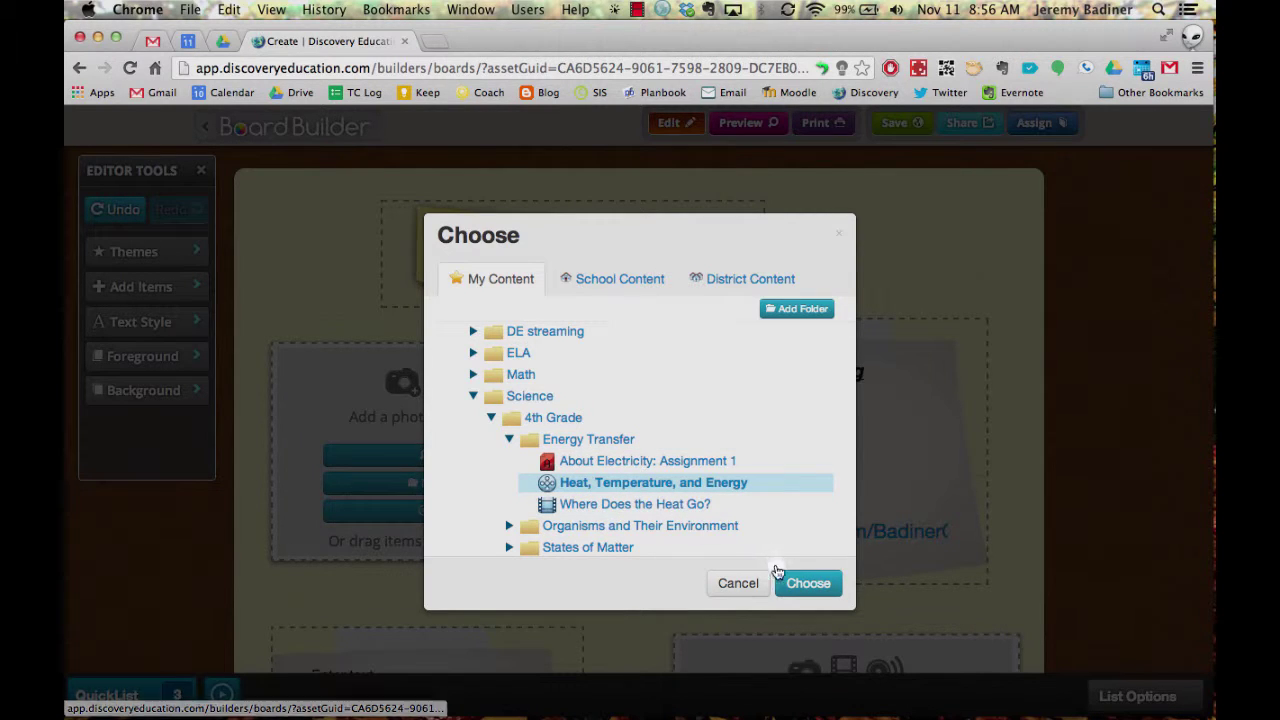
click(812, 586)
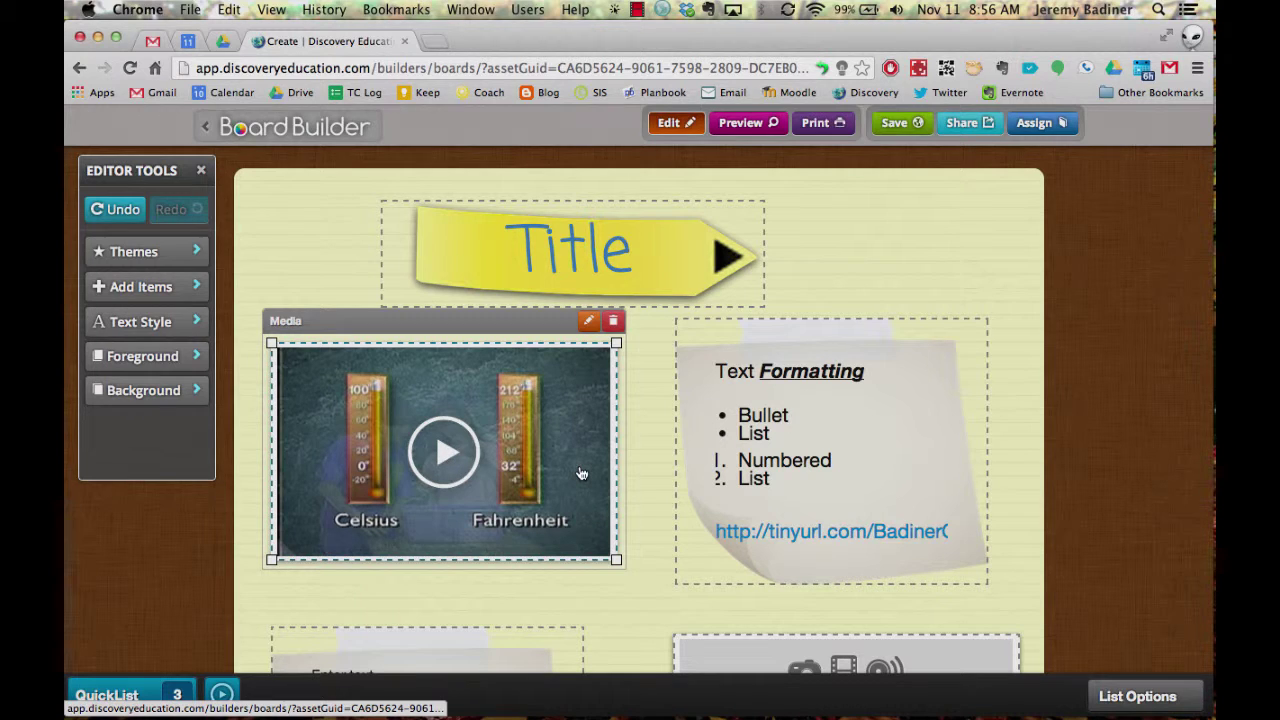
Test-play the embedded video and pause it at 0:02 of 22:25
mouse_move(823, 410)
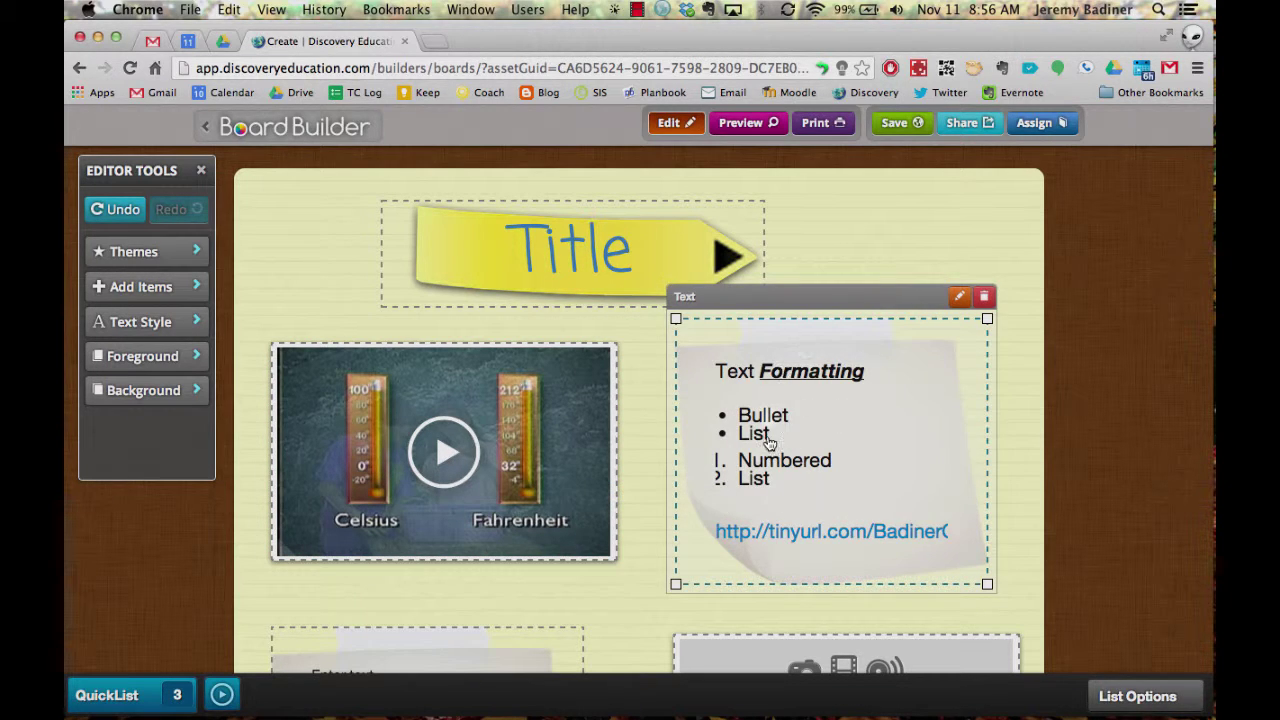
mouse_move(520, 440)
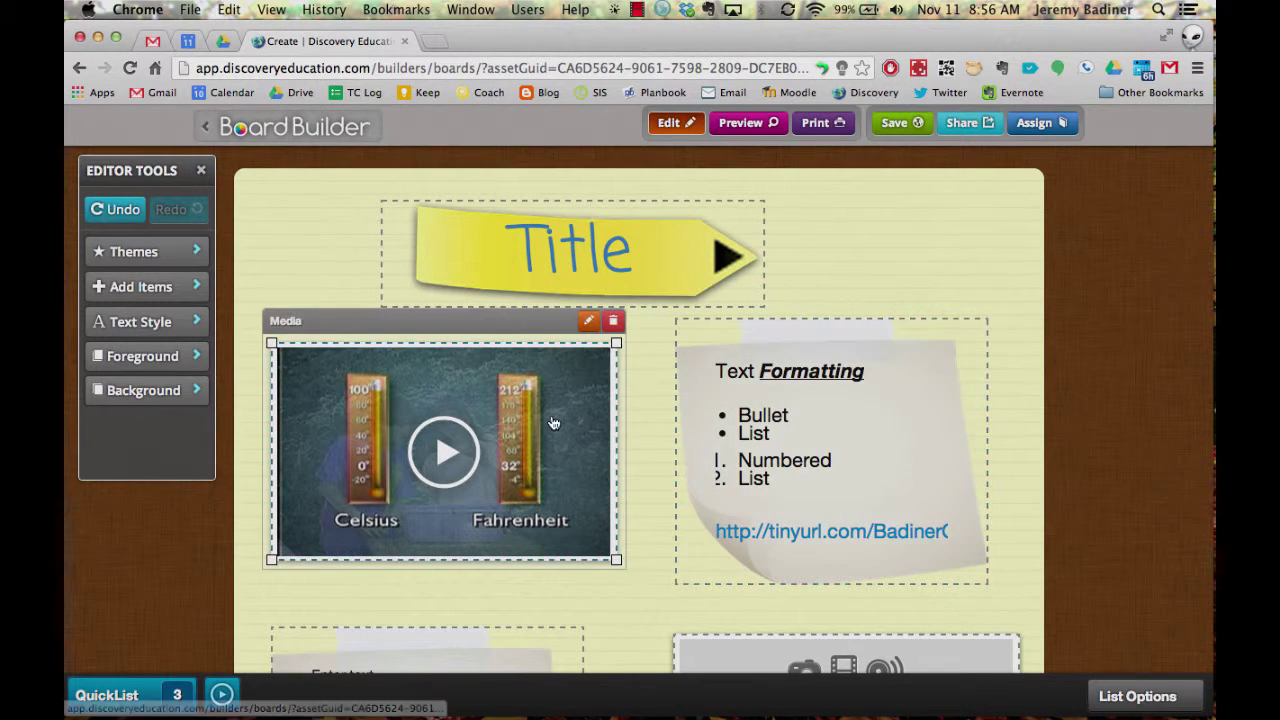
click(441, 451)
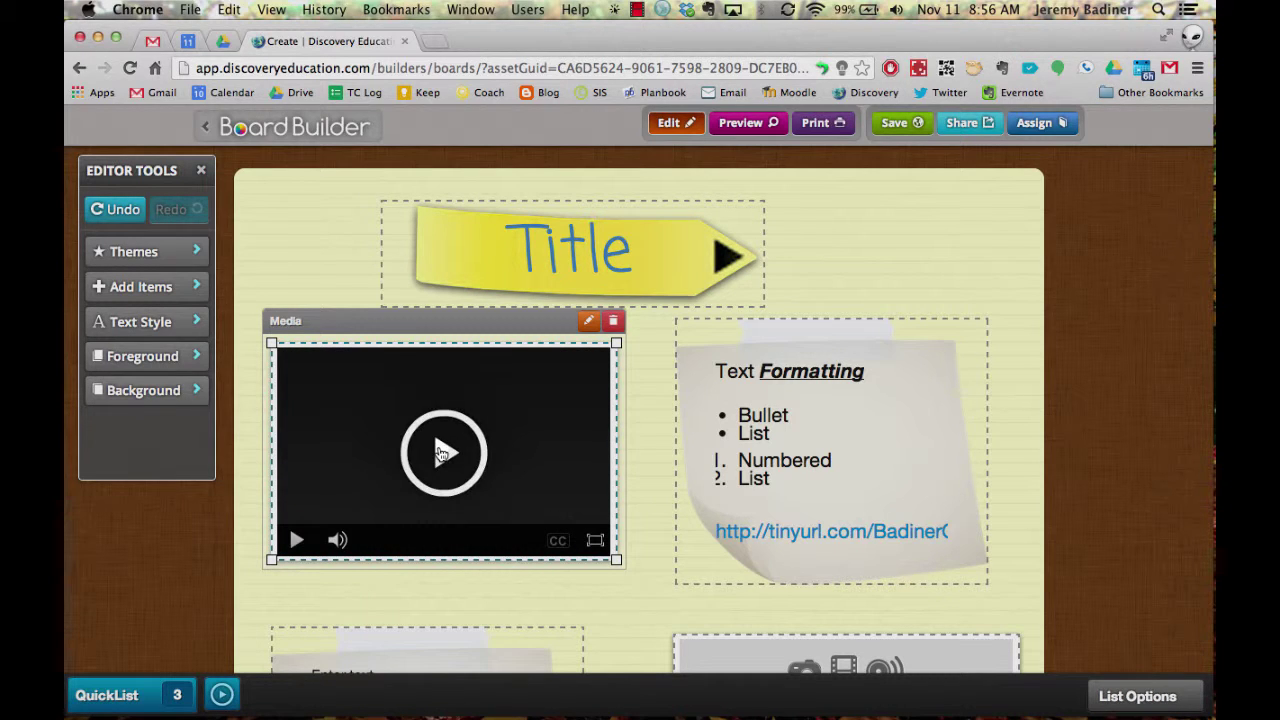
click(441, 452)
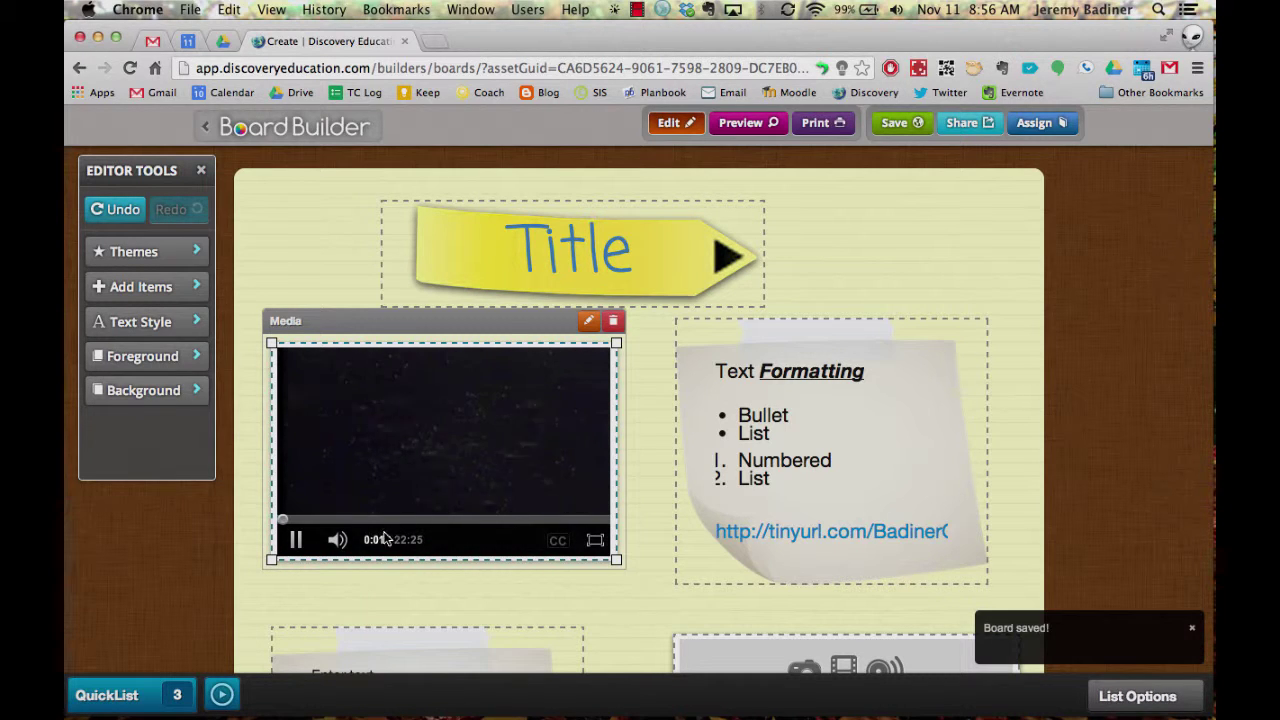
click(298, 541)
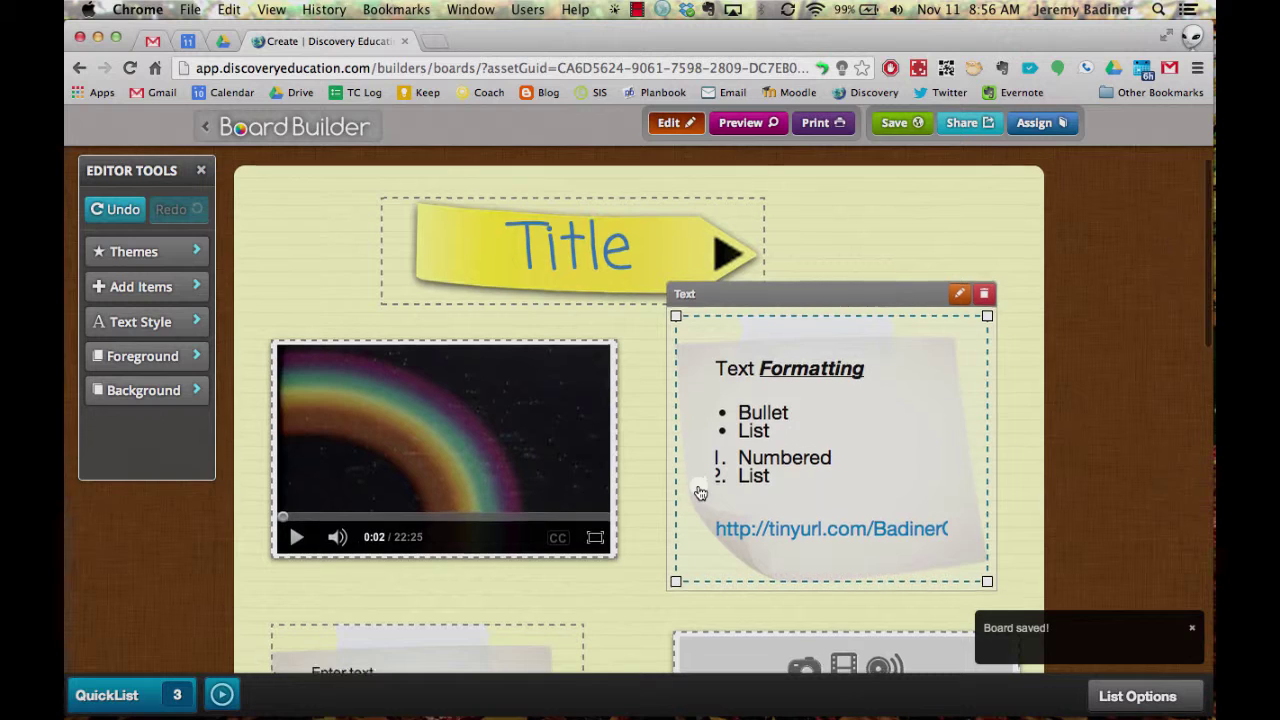
scroll(697, 488, down, 3)
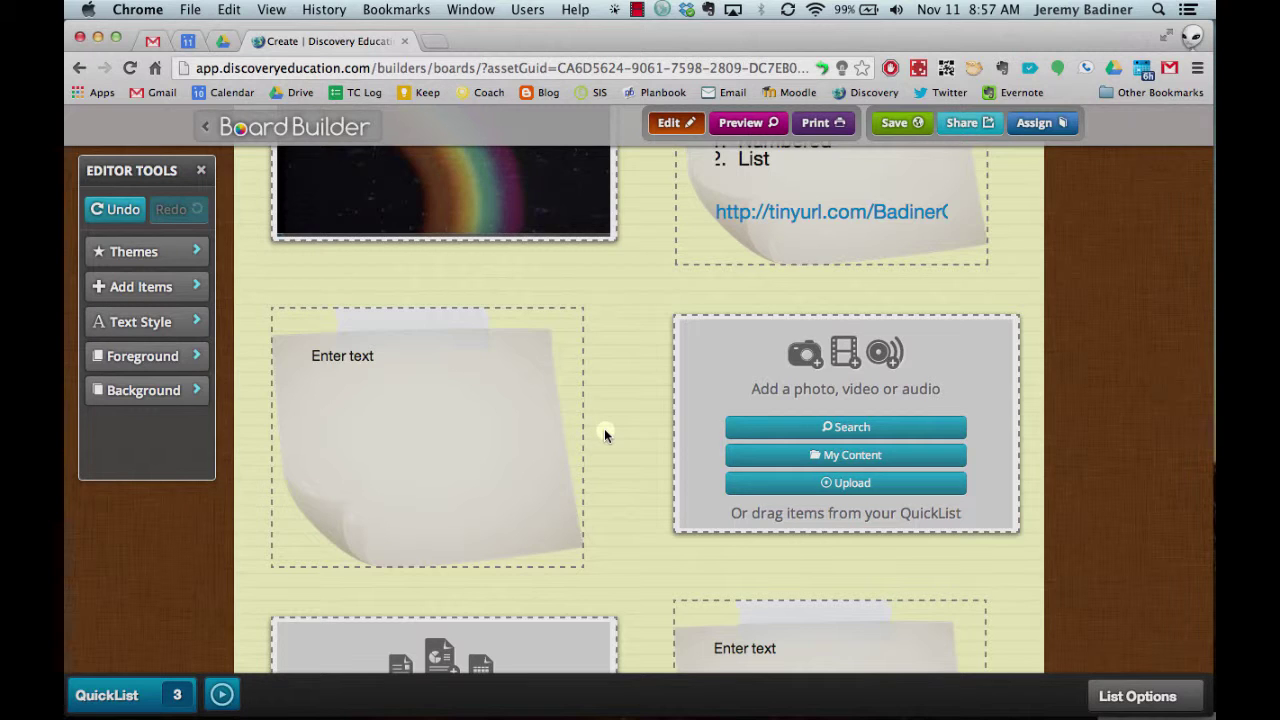
scroll(604, 428, up, 5)
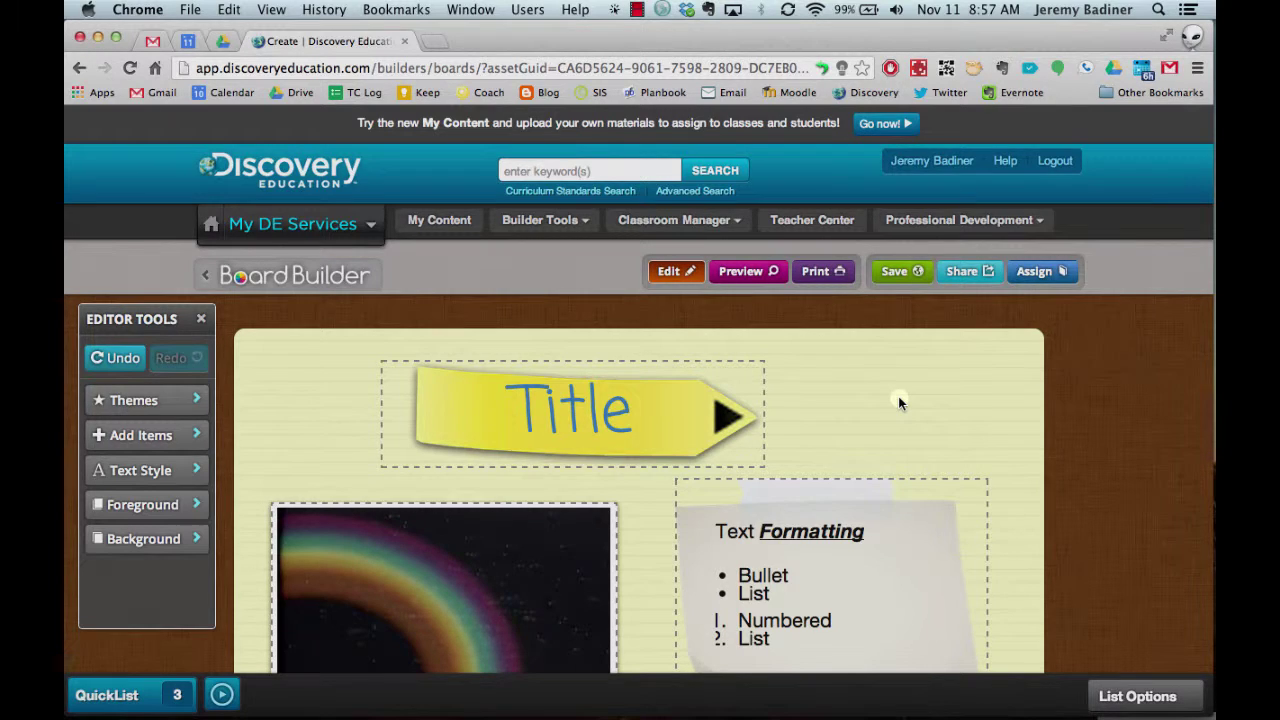
scroll(898, 401, down, 3)
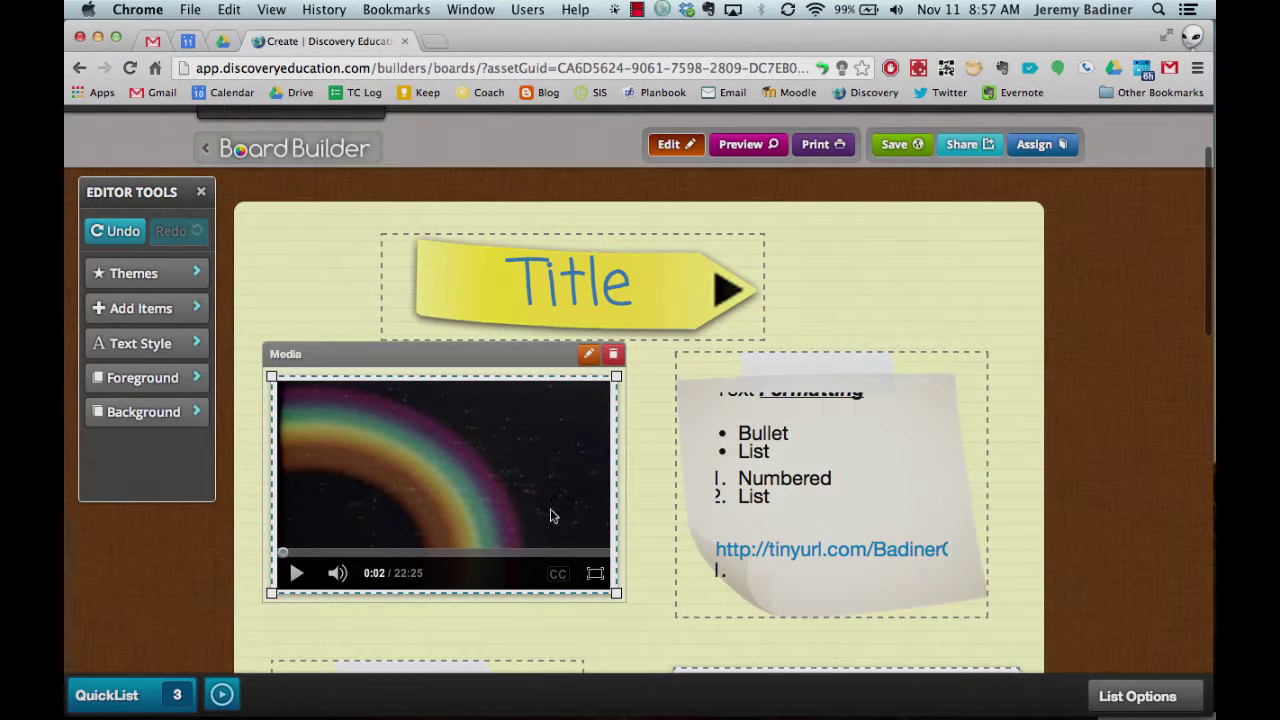
scroll(586, 560, down, 10)
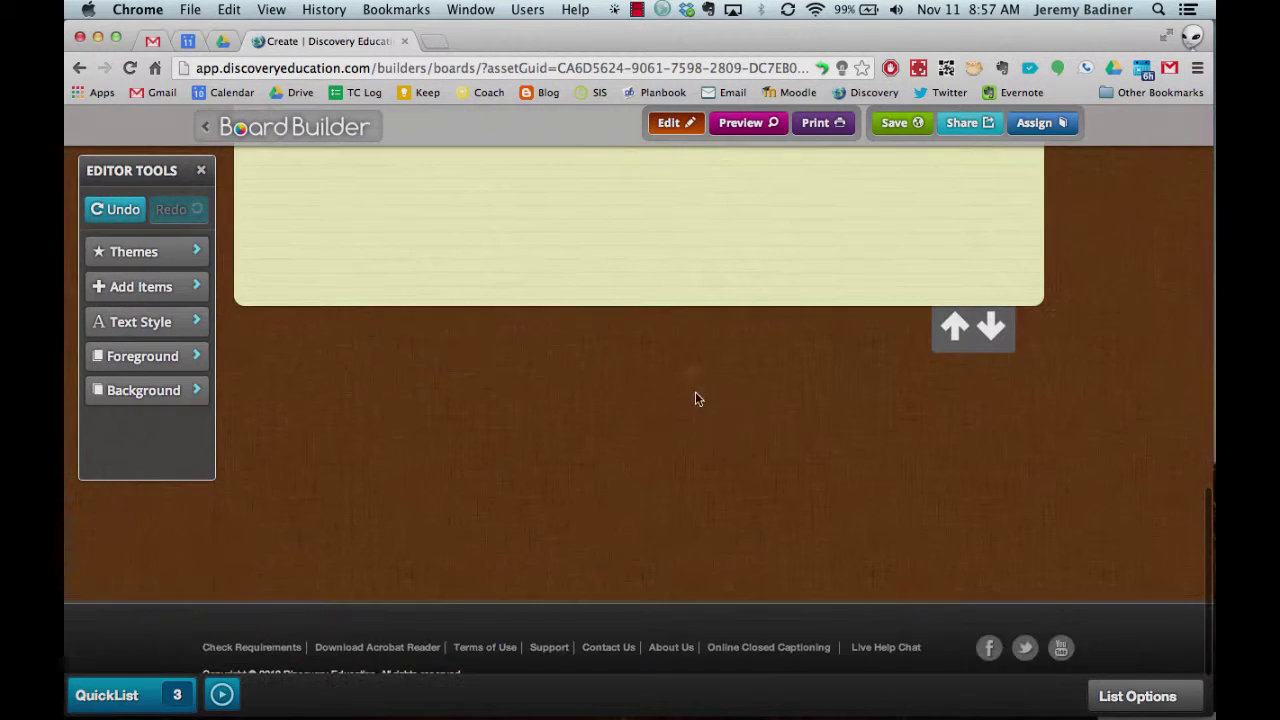
scroll(690, 349, up, 10)
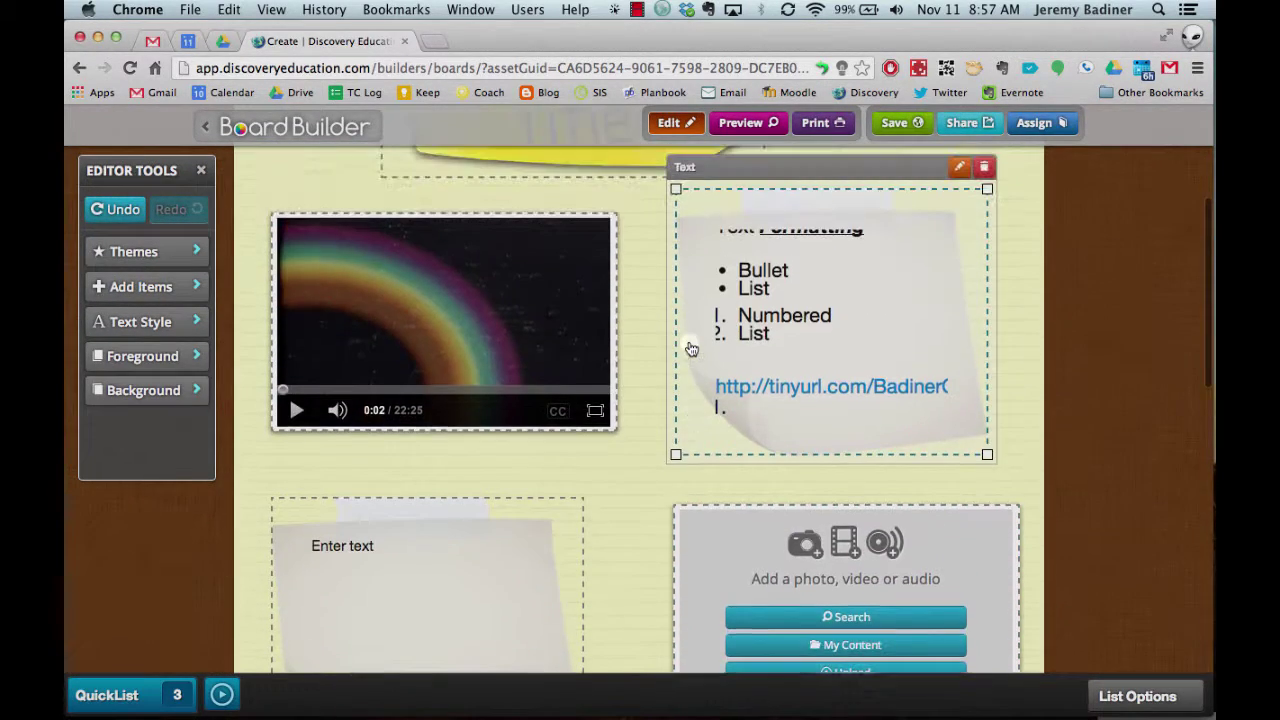
scroll(691, 348, up, 5)
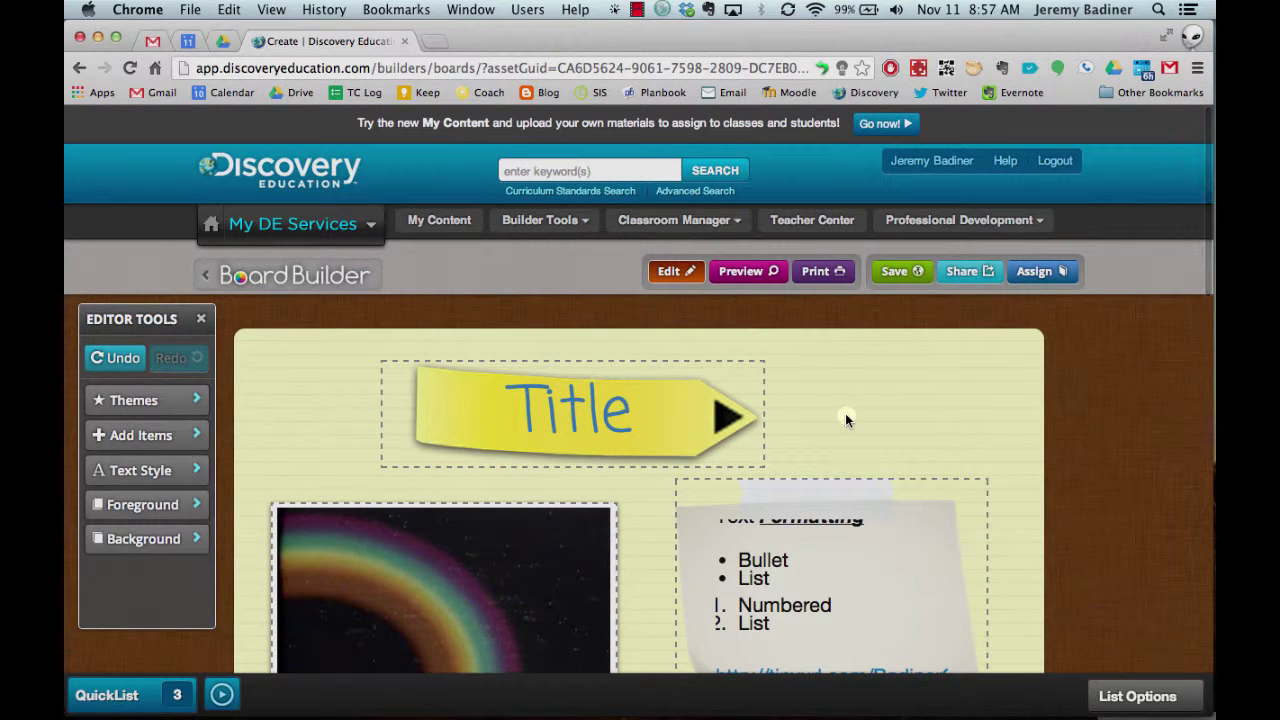